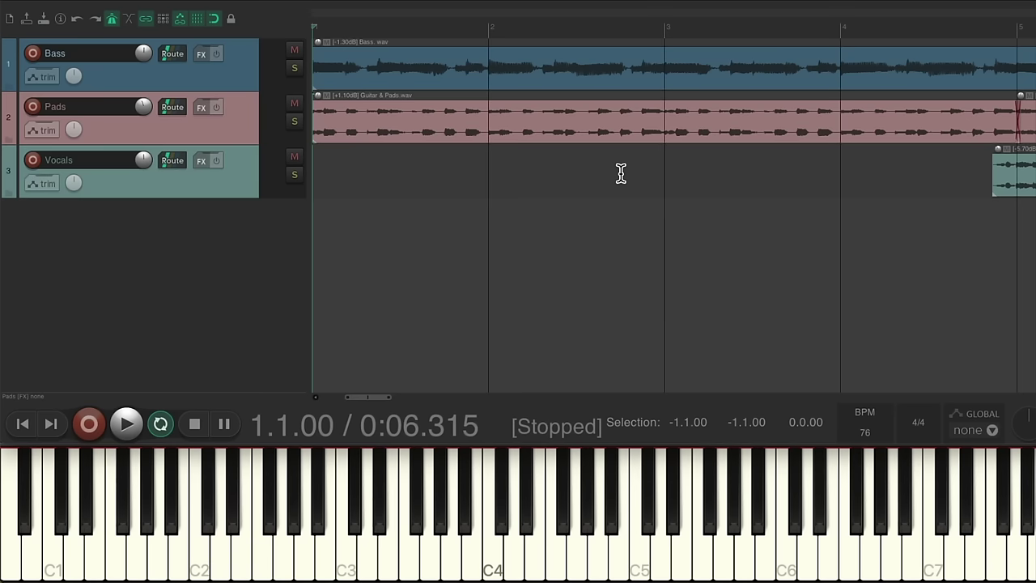
Play the bass, pads and vocals from the start of the song and stop playback.
key("space")
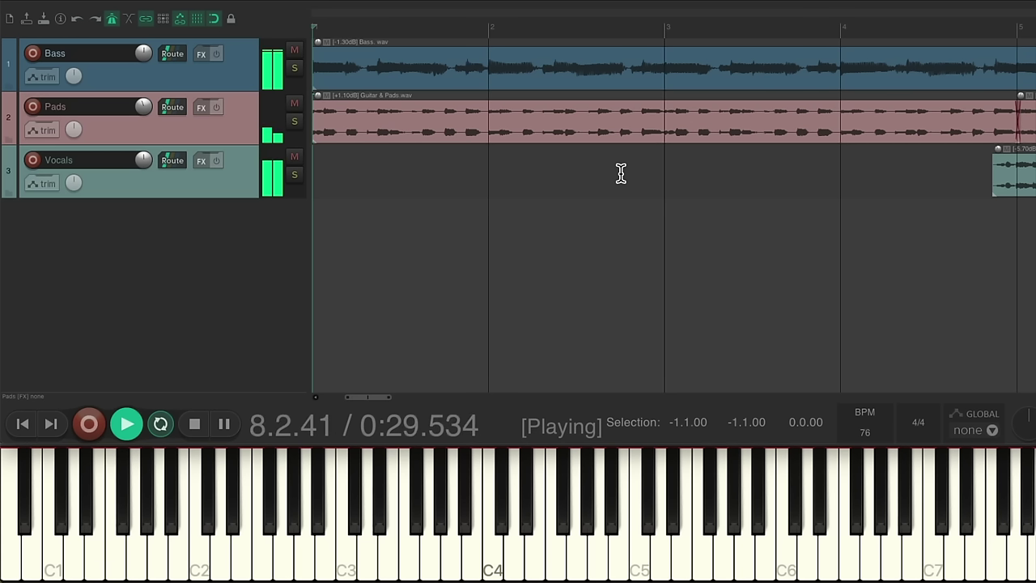
key("space")
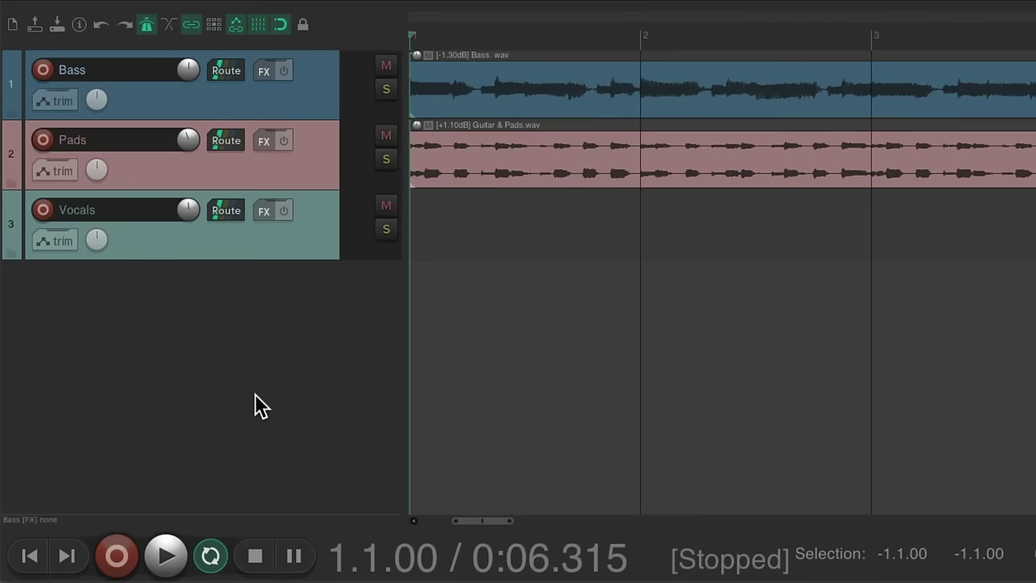
Add a new track, place it above the Bass track and name it Drums.
double_click(255, 393)
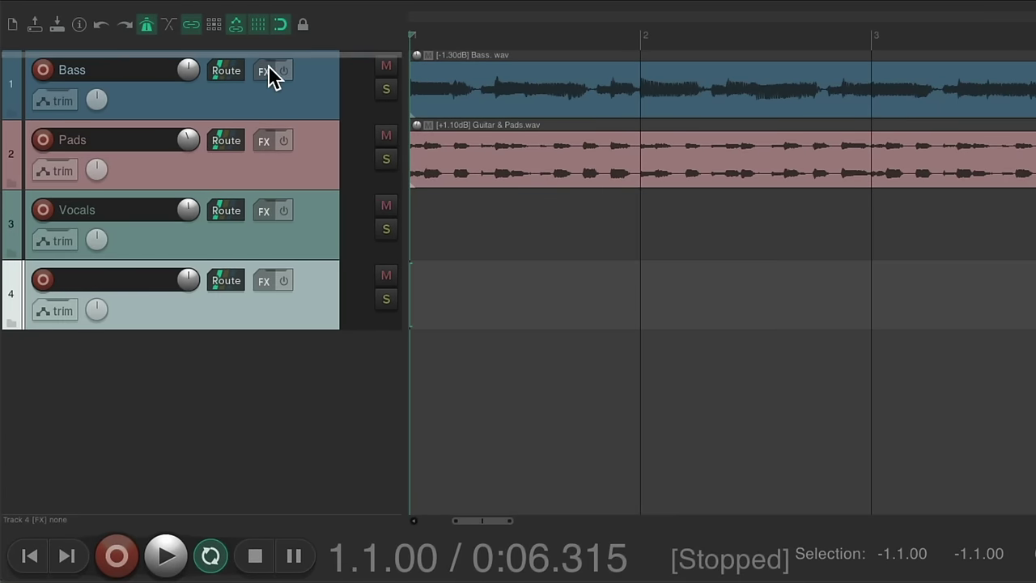
left_click_drag(268, 65, 268, 63)
scroll(652, 98, "up", 5)
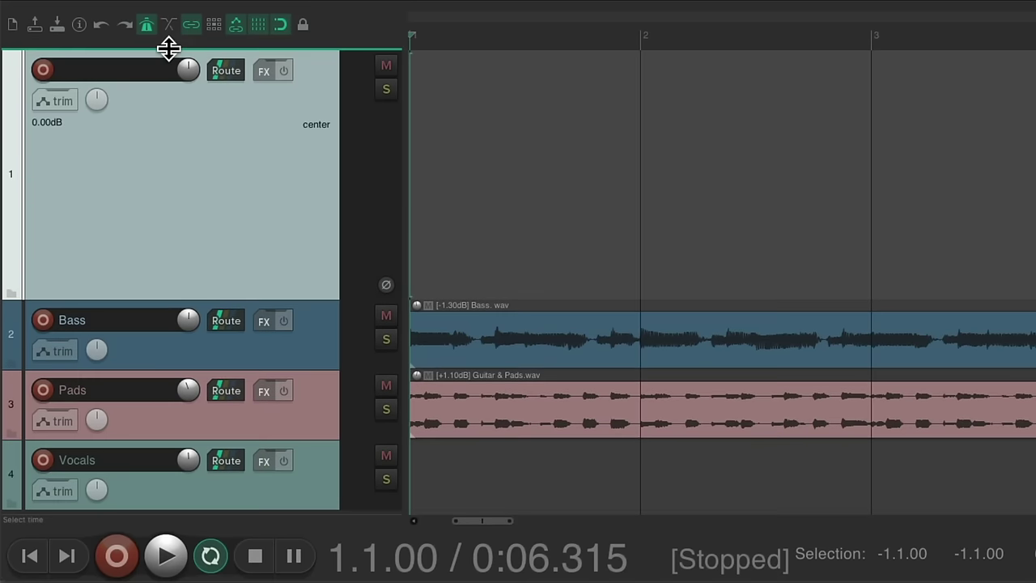
double_click(155, 71)
type("Drums")
key("Return")
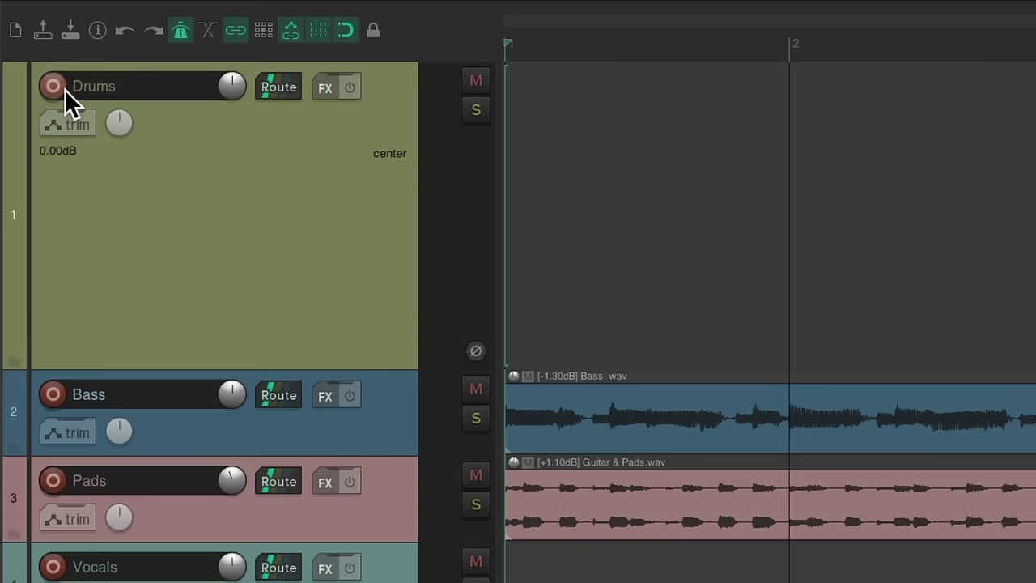
Arm the Drums track for recording and set its MIDI input to USB MIDI Keyboard, All Channels.
left_click(54, 85)
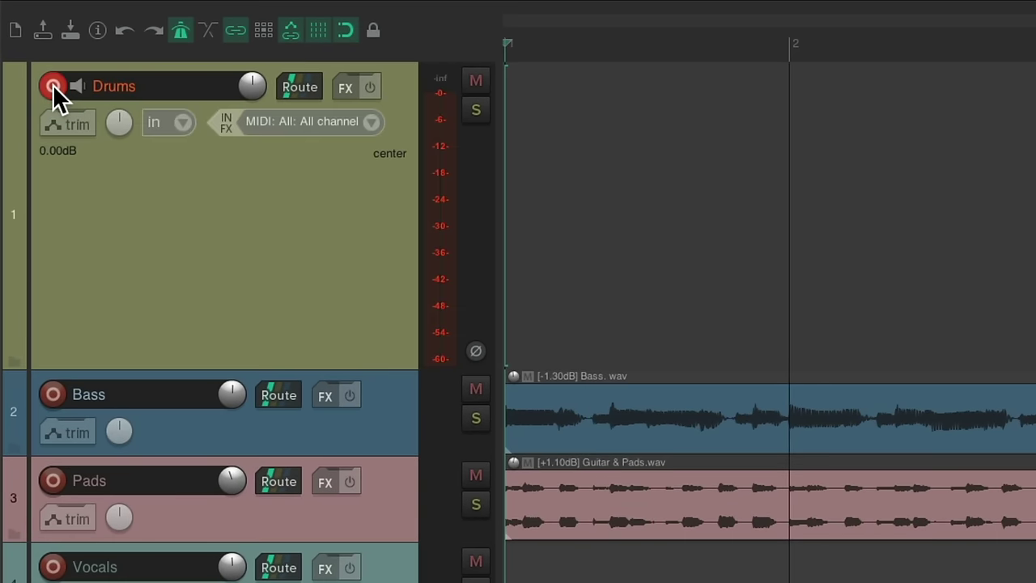
left_click(372, 123)
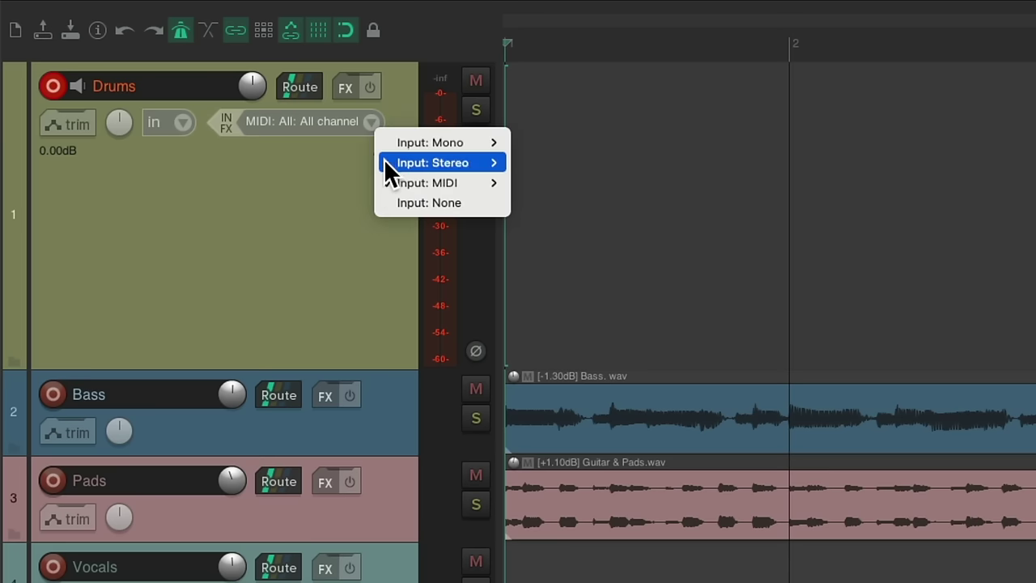
mouse_move(386, 183)
mouse_move(530, 181)
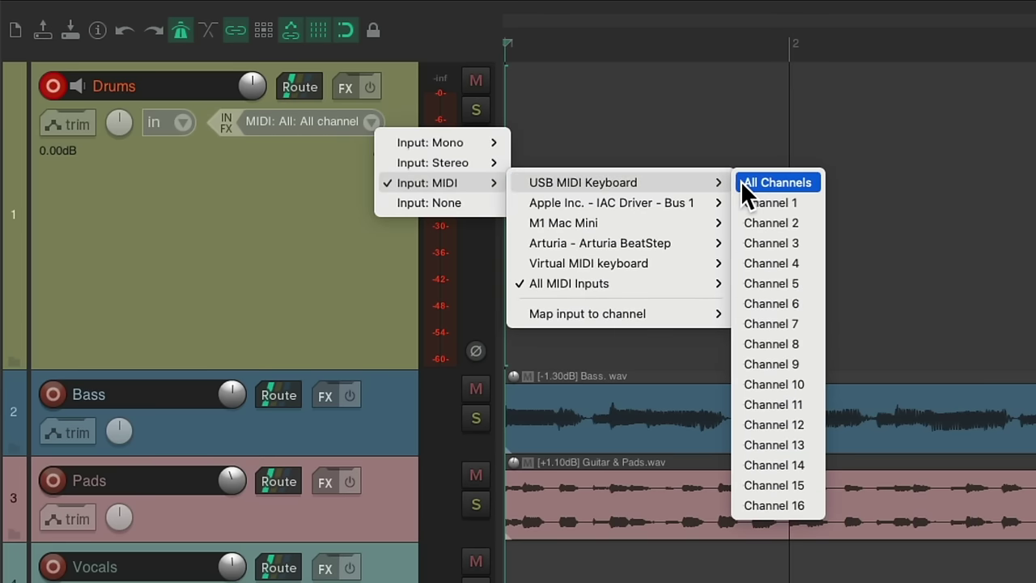
left_click(776, 182)
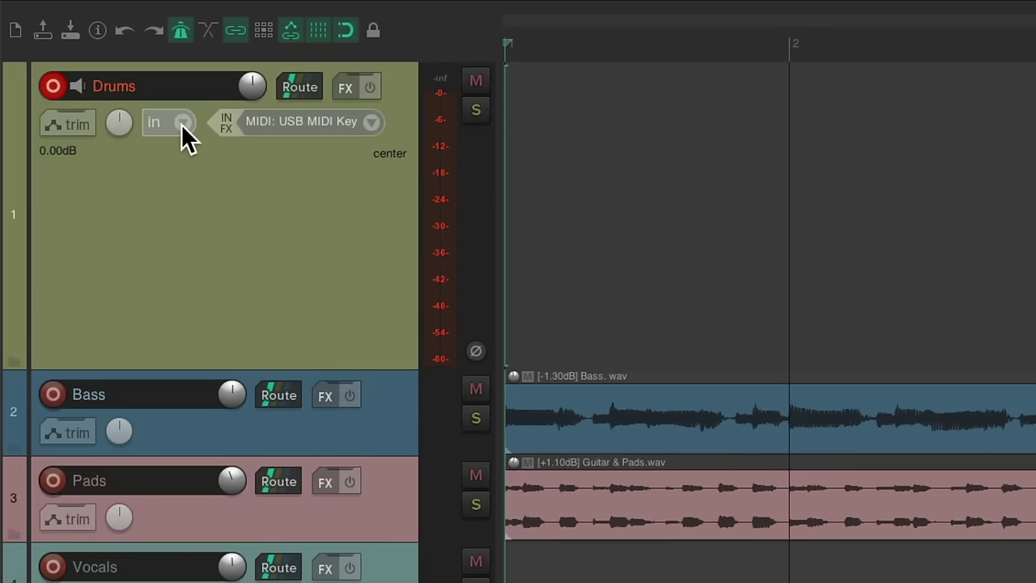
Set the Drums track's record mode to MIDI overdub.
left_click(181, 124)
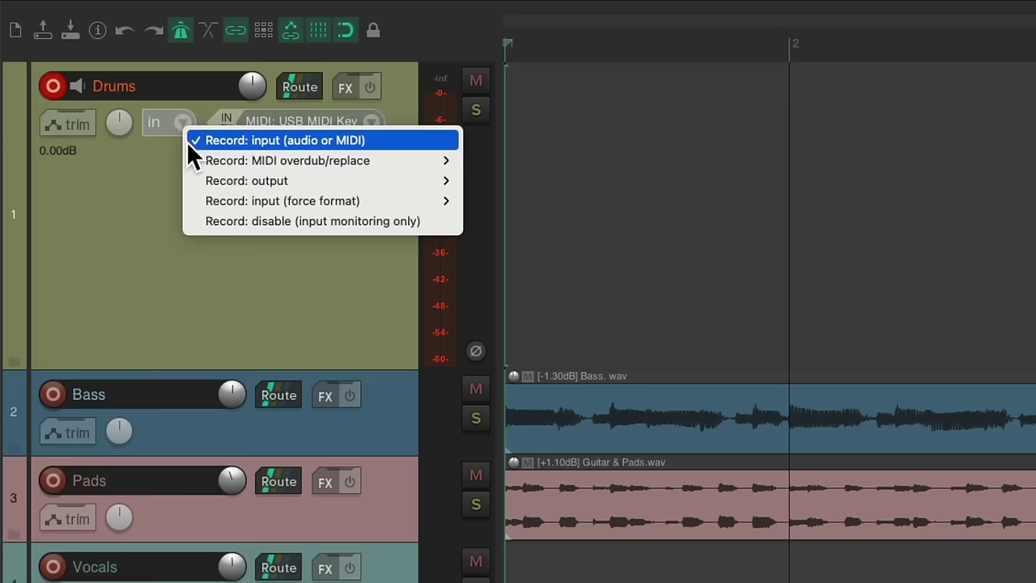
mouse_move(198, 163)
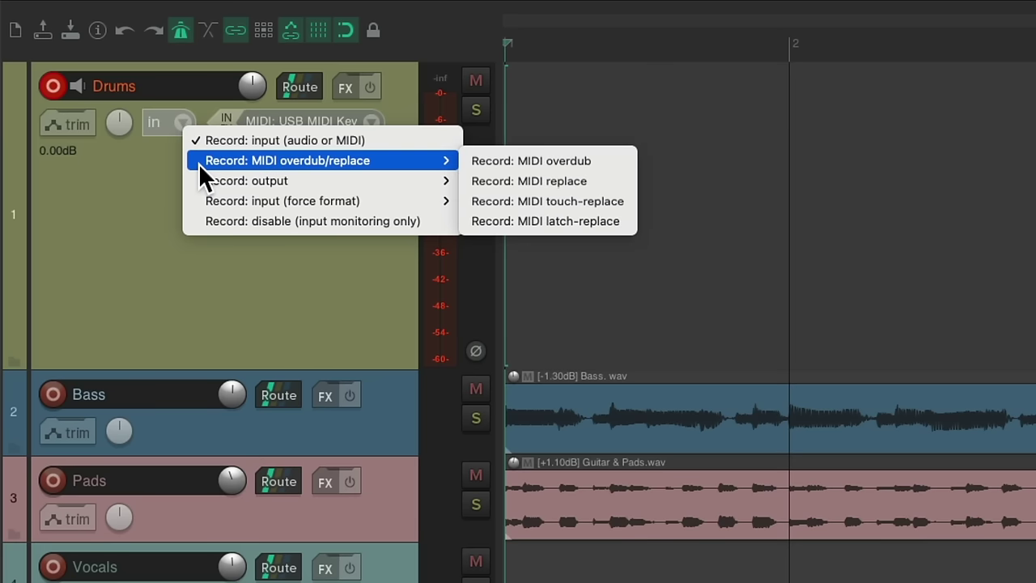
left_click(460, 160)
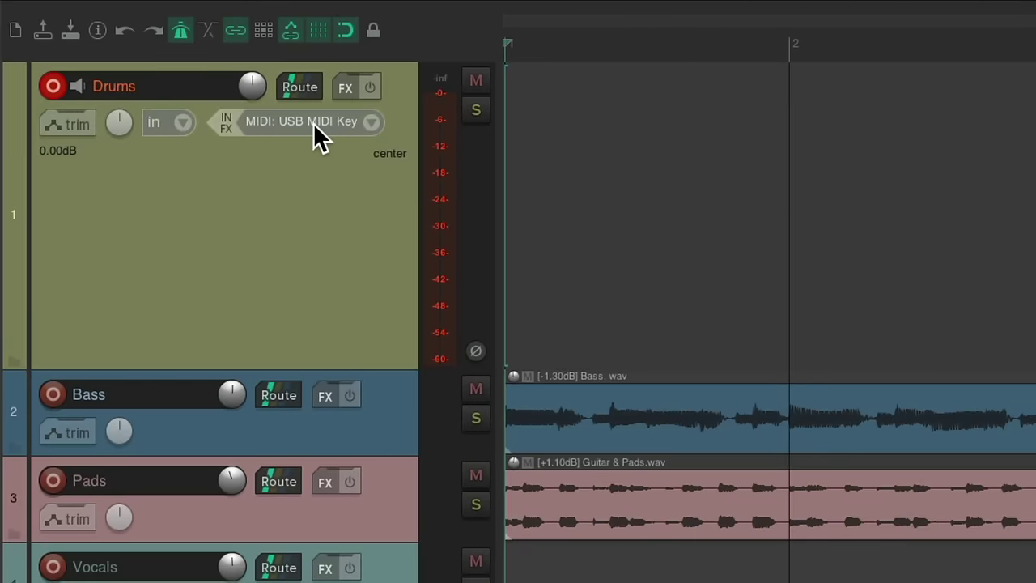
Turn on MIDI recording quantize for the Drums track and set it to 1/16 notes.
left_click(314, 123)
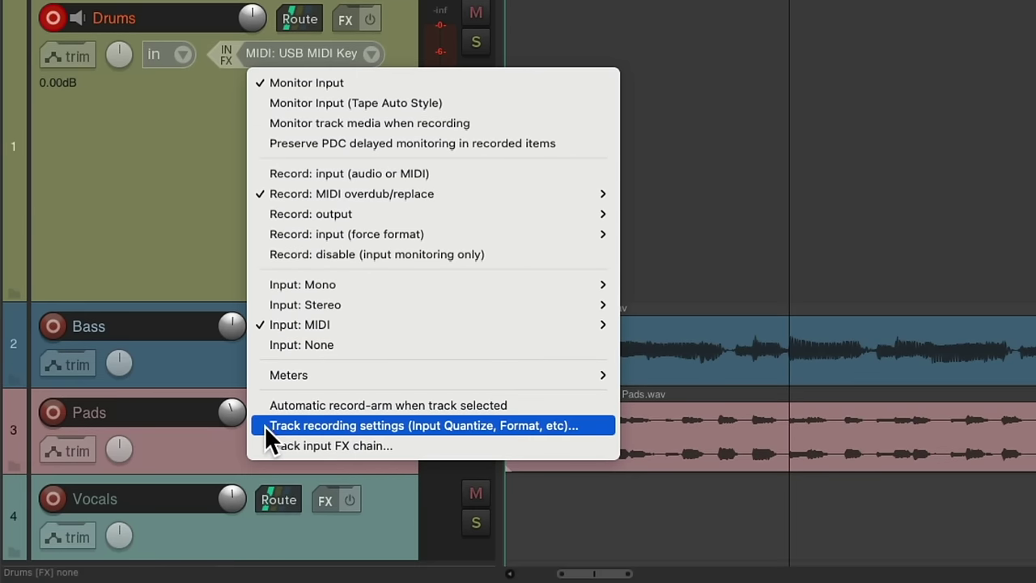
left_click(264, 426)
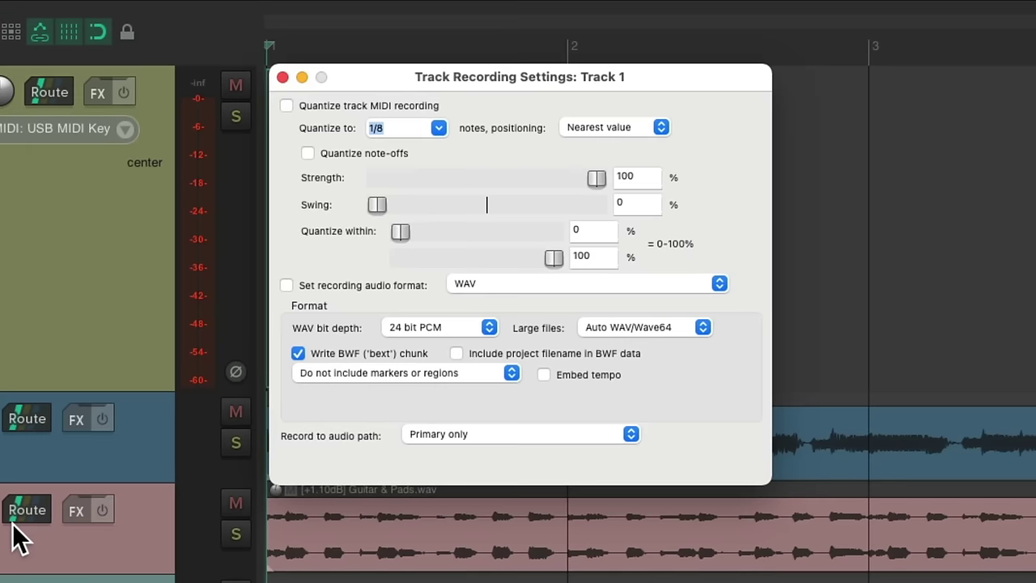
left_click(286, 105)
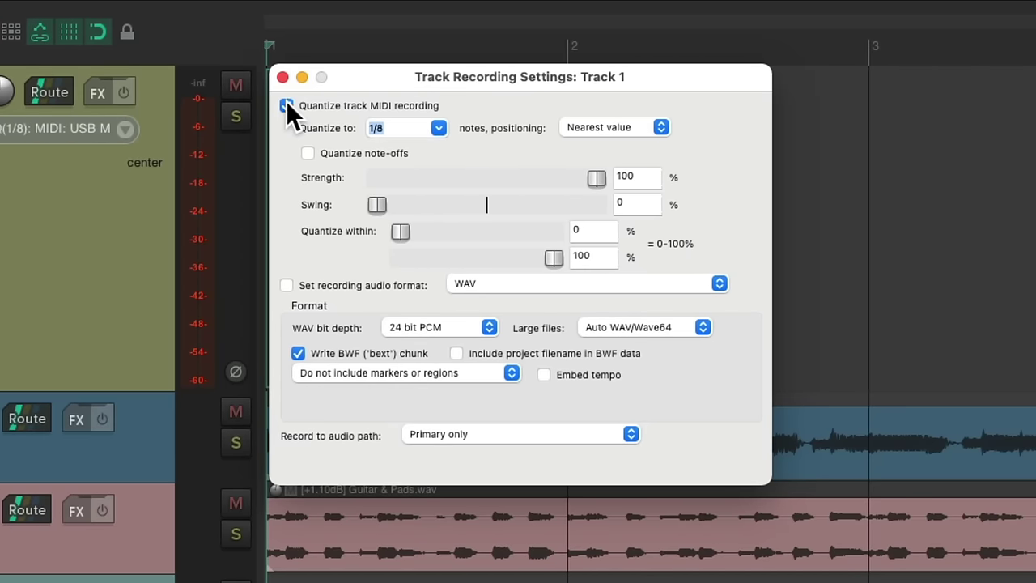
left_click(439, 128)
left_click(420, 227)
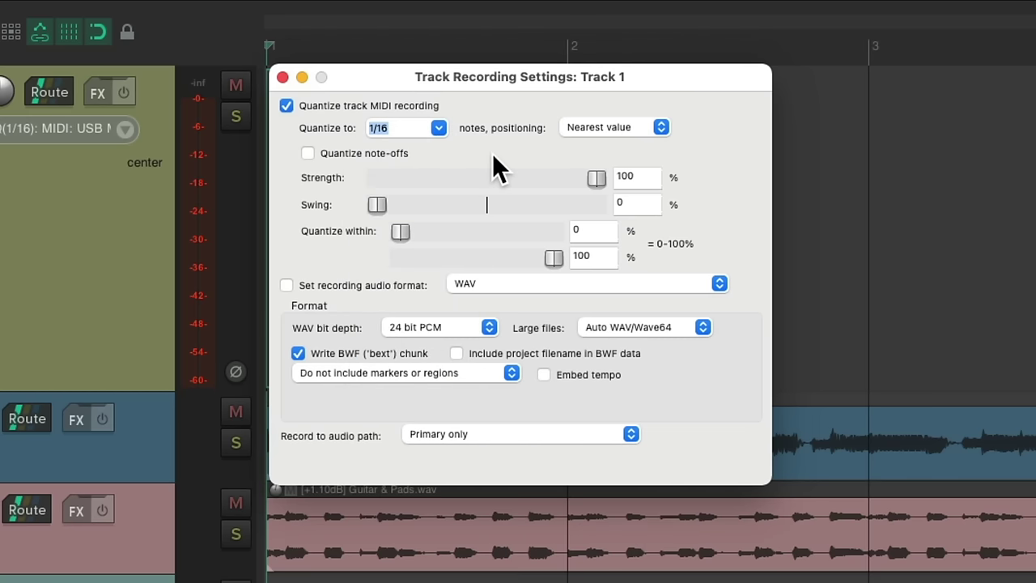
left_click(283, 77)
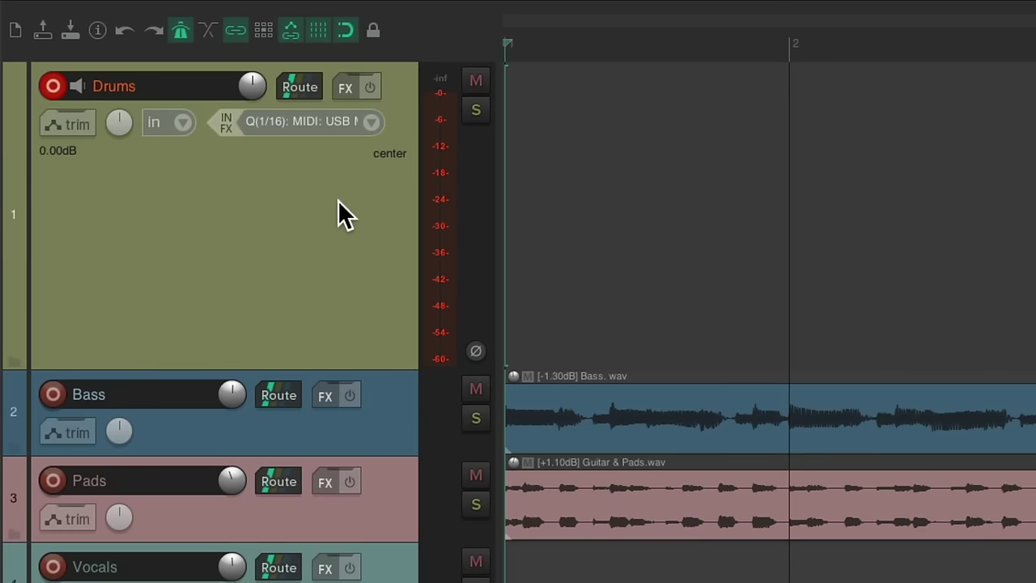
Find the Sitala drum sampler (VSTi, Decomposer, 32 out) and add it to the Drums track.
left_click(349, 91)
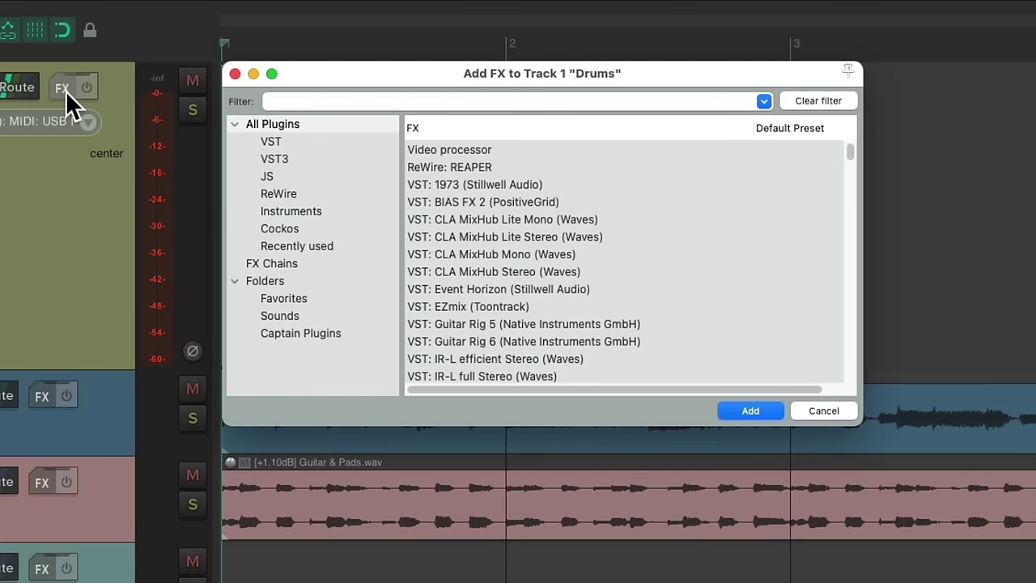
type("sitala")
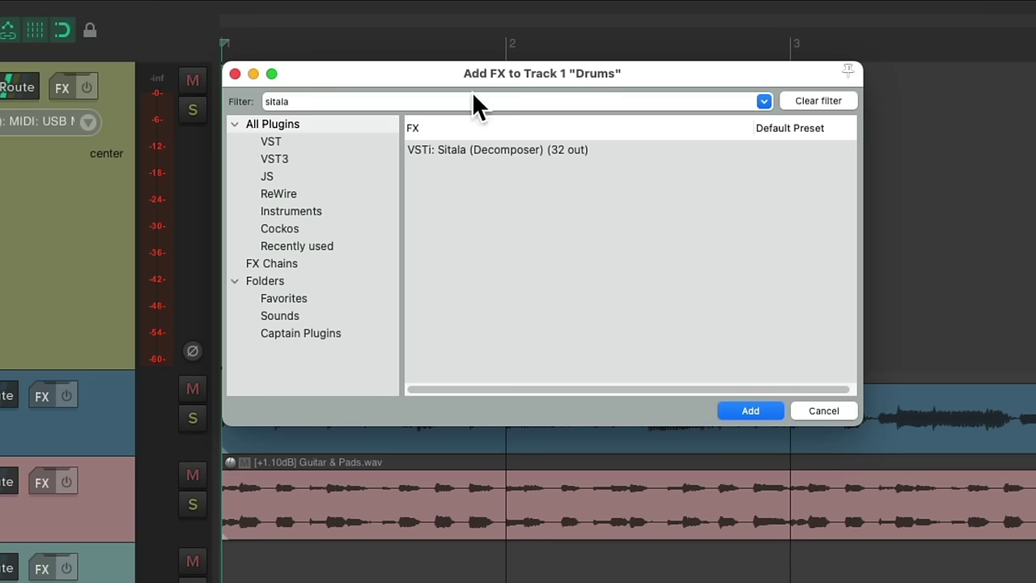
left_click(605, 147)
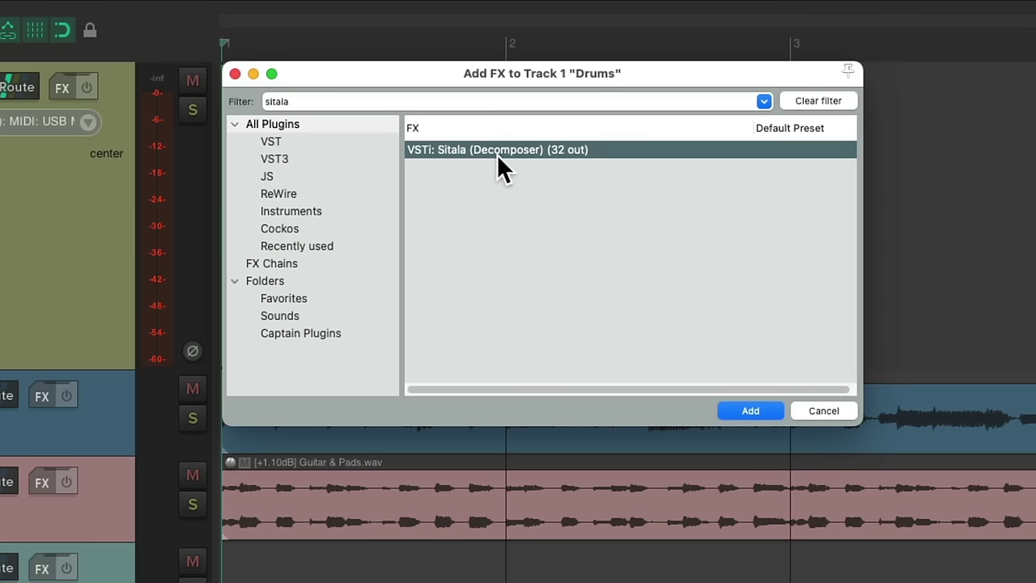
double_click(600, 148)
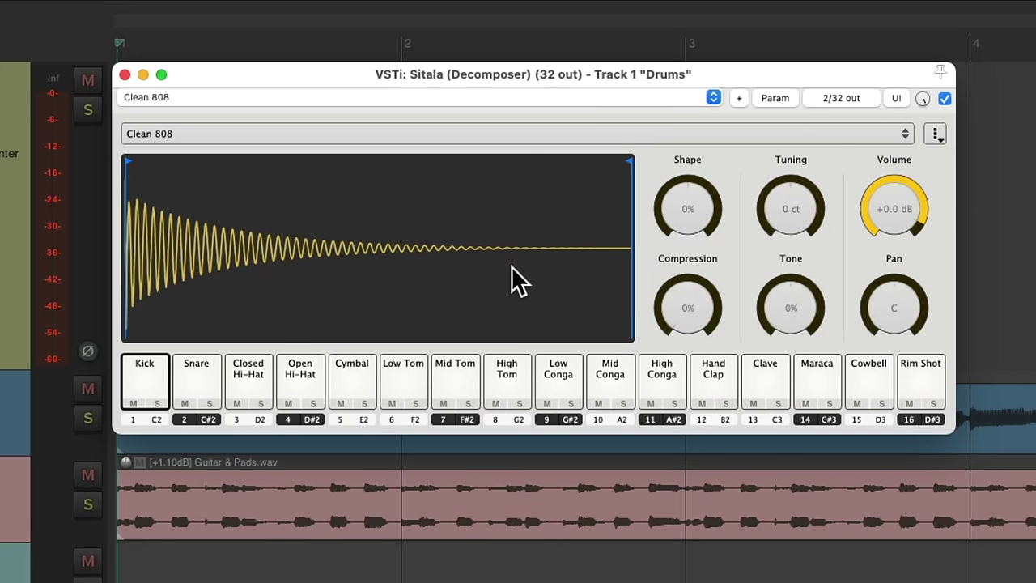
Audition Sitala's Kick, Snare, Closed Hi-Hat, Open Hi-Hat and Cymbal pads.
left_click(144, 370)
left_click(196, 372)
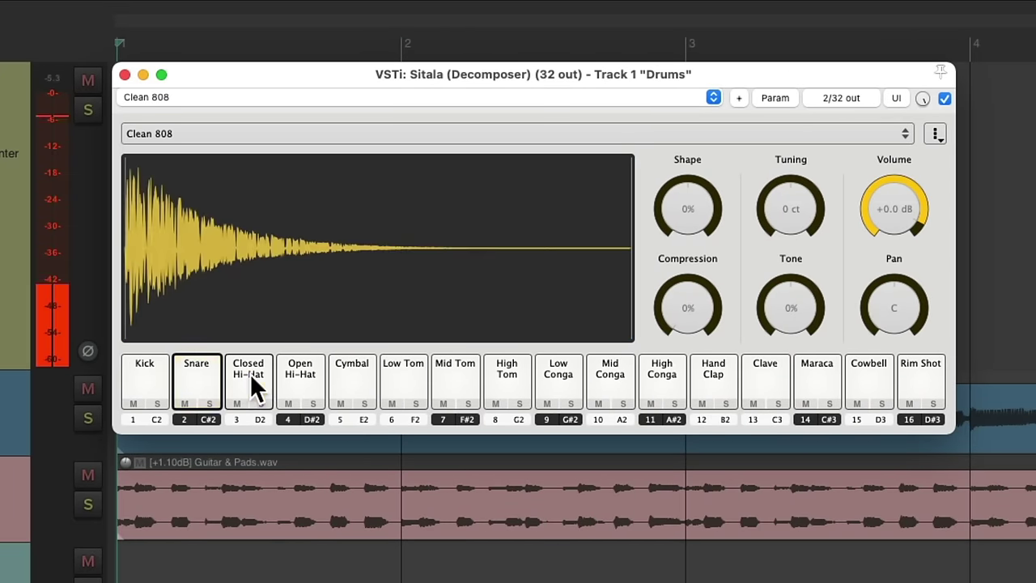
left_click(250, 373)
left_click(305, 374)
left_click(356, 375)
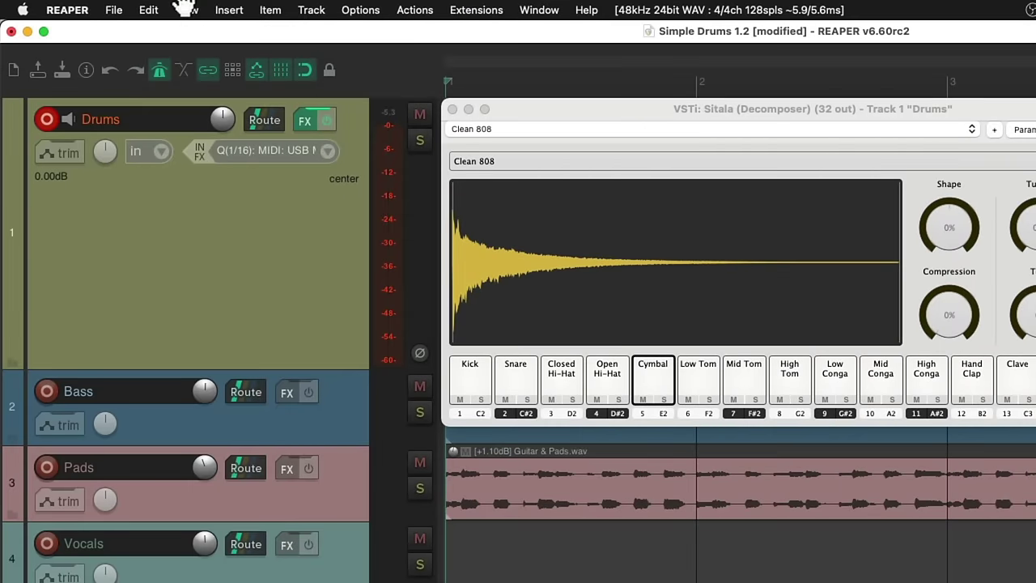
Browse the Sound Library, Kicks, Snares and Claps folders in the Media Explorer for drum samples.
left_click(186, 9)
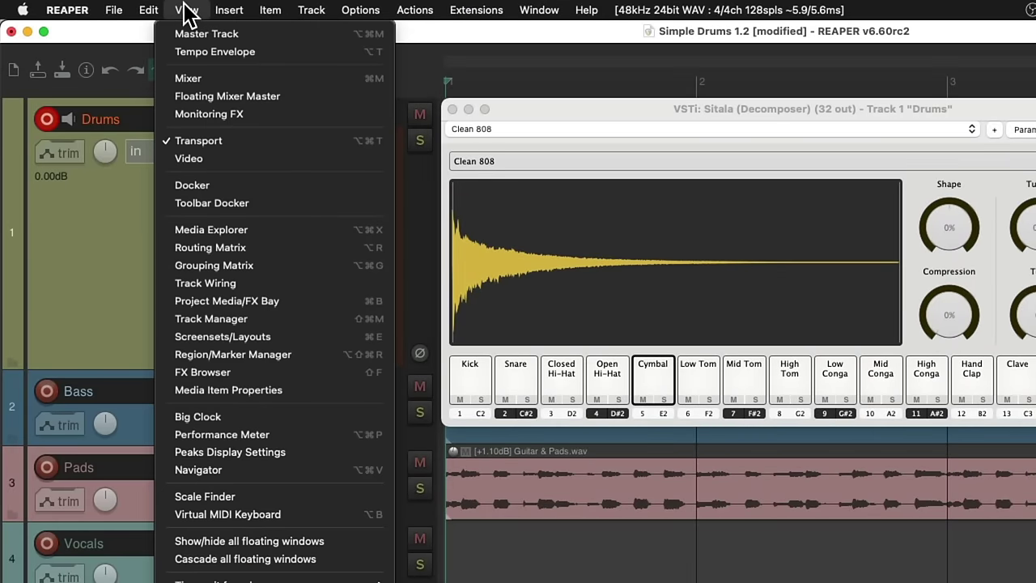
left_click(166, 235)
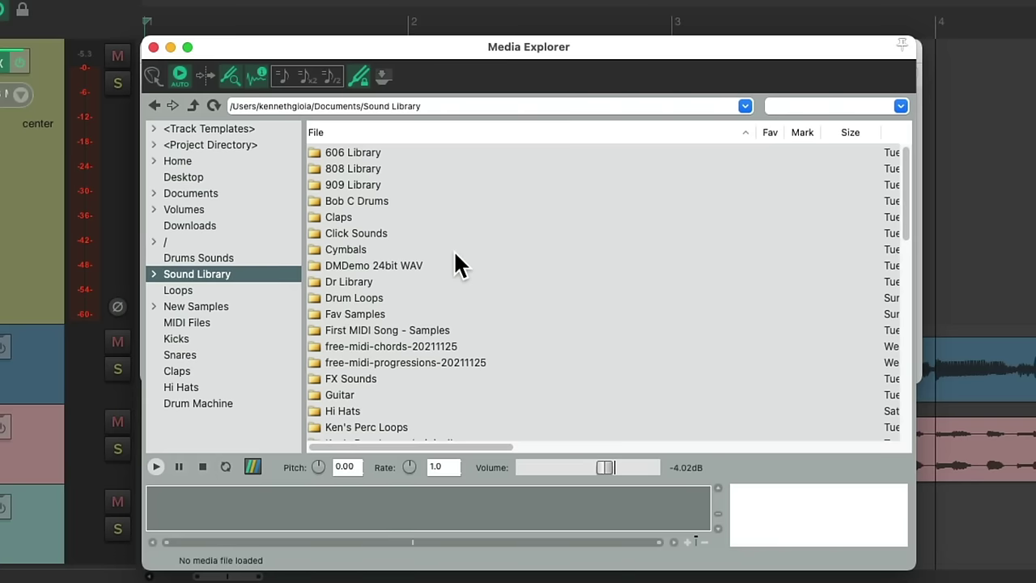
scroll(455, 261, "down", 6)
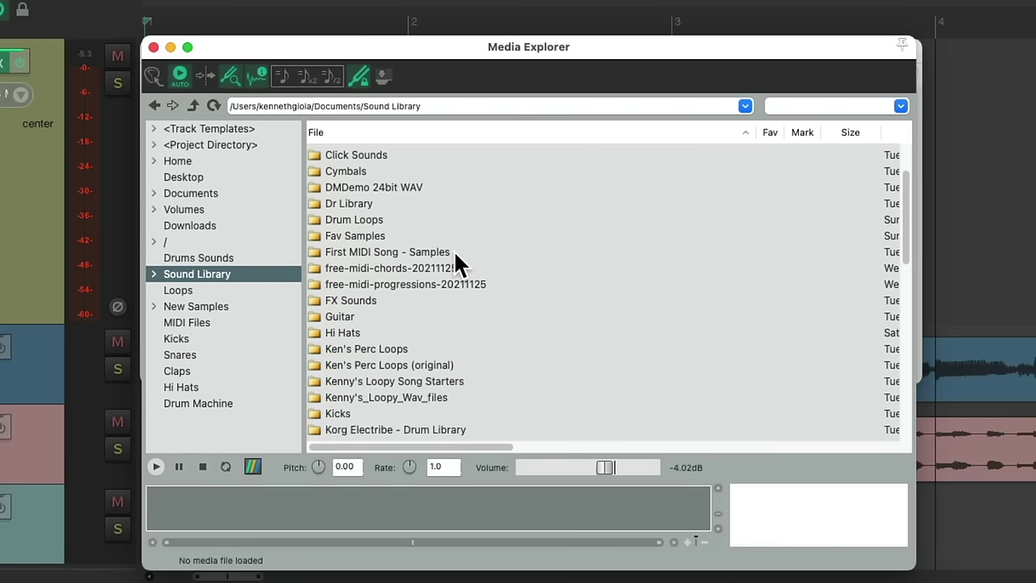
left_click(247, 337)
left_click(264, 355)
left_click(265, 371)
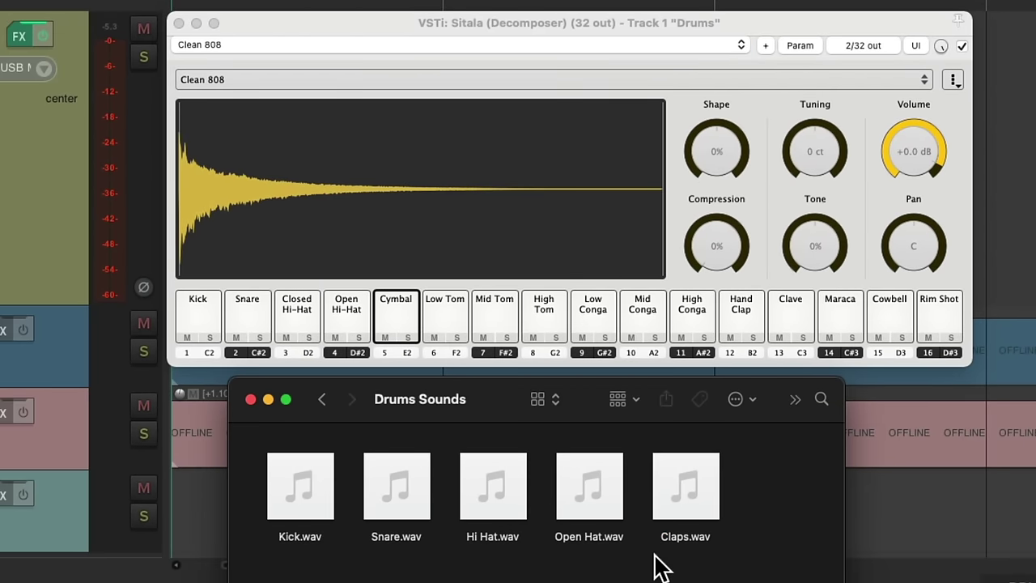
Preview Kick.wav, Snare.wav, Hi Hat.wav, Open Hat.wav and Claps.wav in Finder's Drums Sounds folder and close the preview.
left_click(329, 474)
key("space")
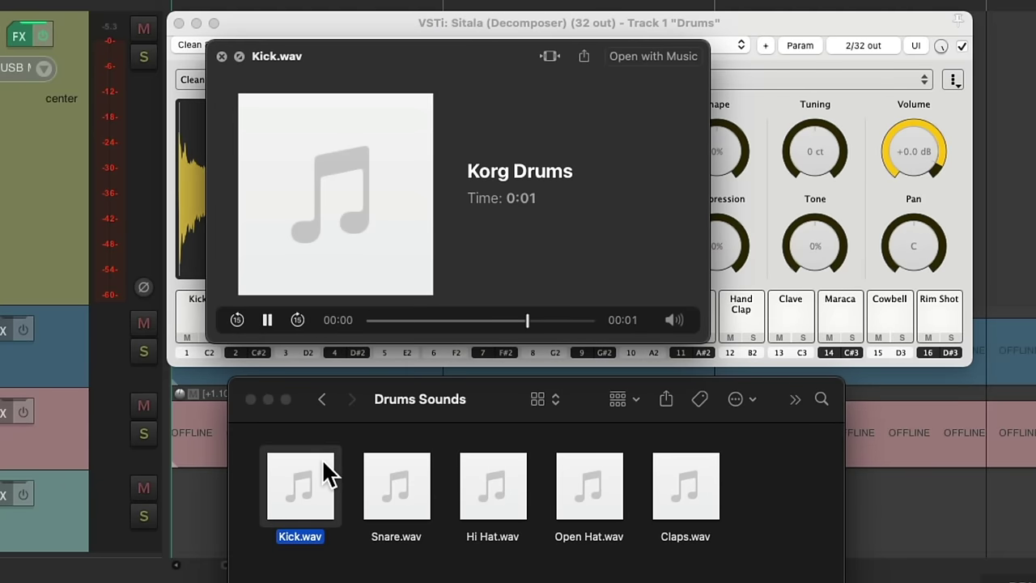
left_click(412, 466)
left_click(507, 465)
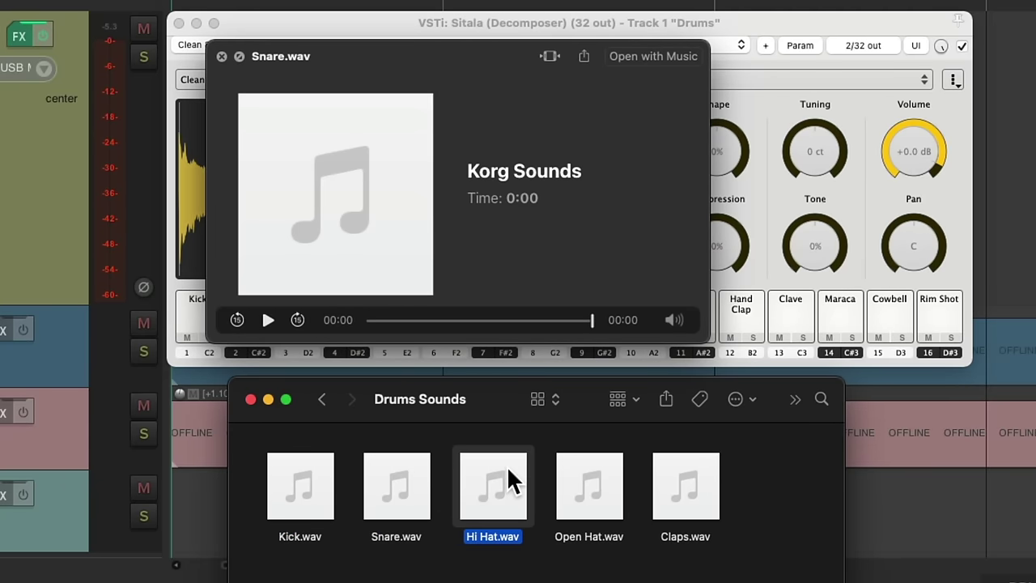
left_click(608, 464)
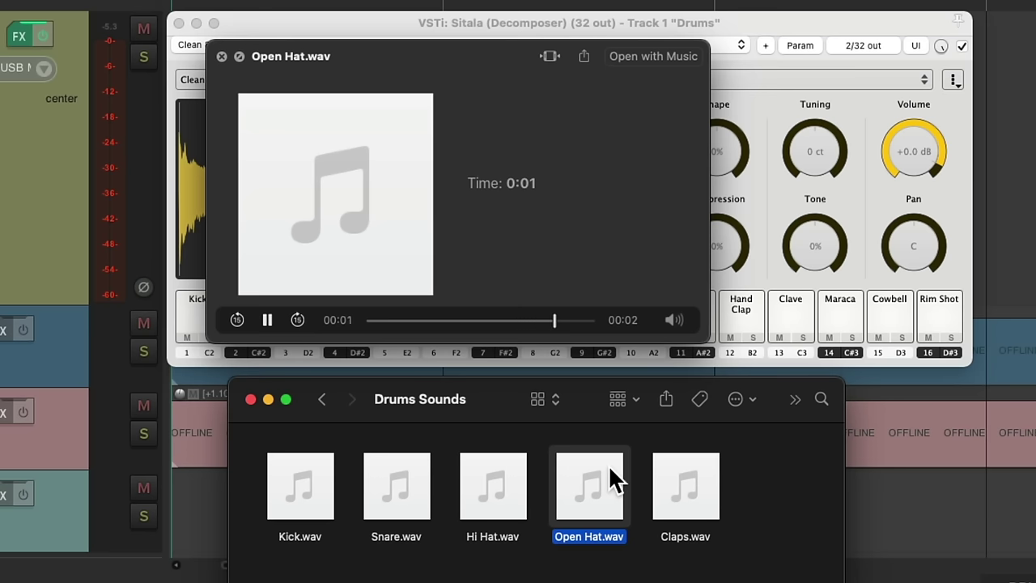
left_click(690, 468)
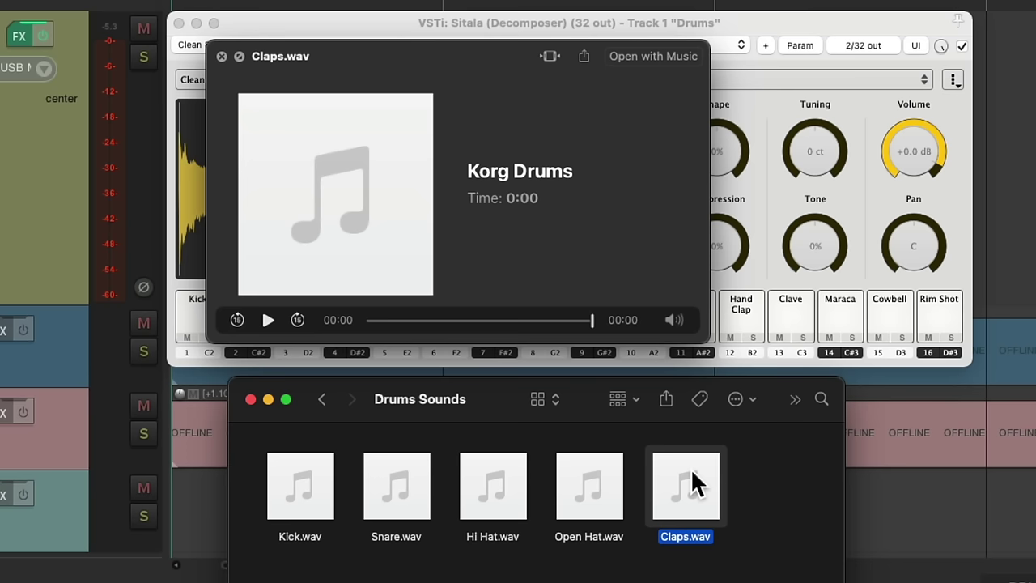
left_click(221, 56)
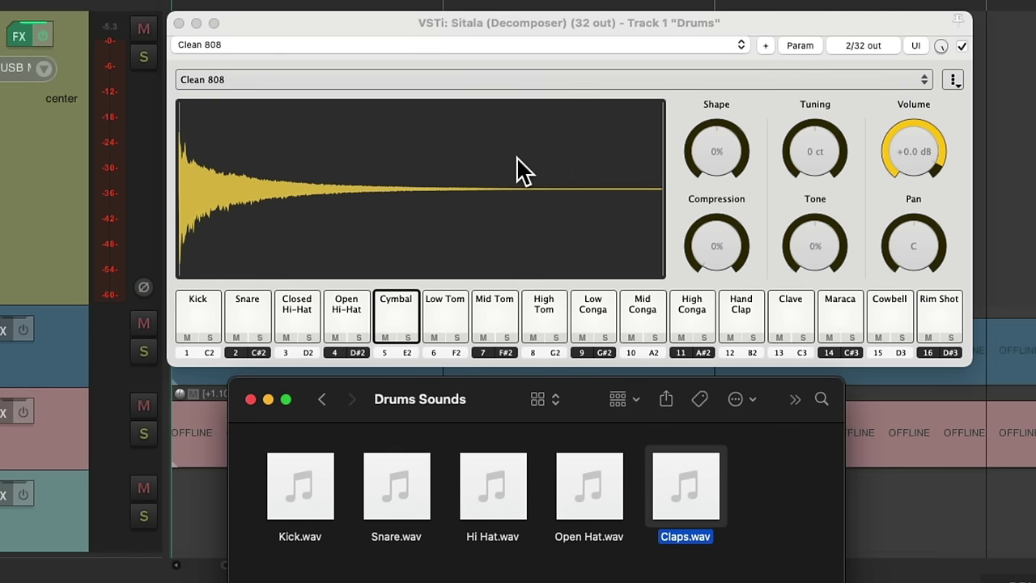
Load Kick.wav from the Drums Sounds folder into Sitala's Kick pad and audition it.
left_click(205, 311)
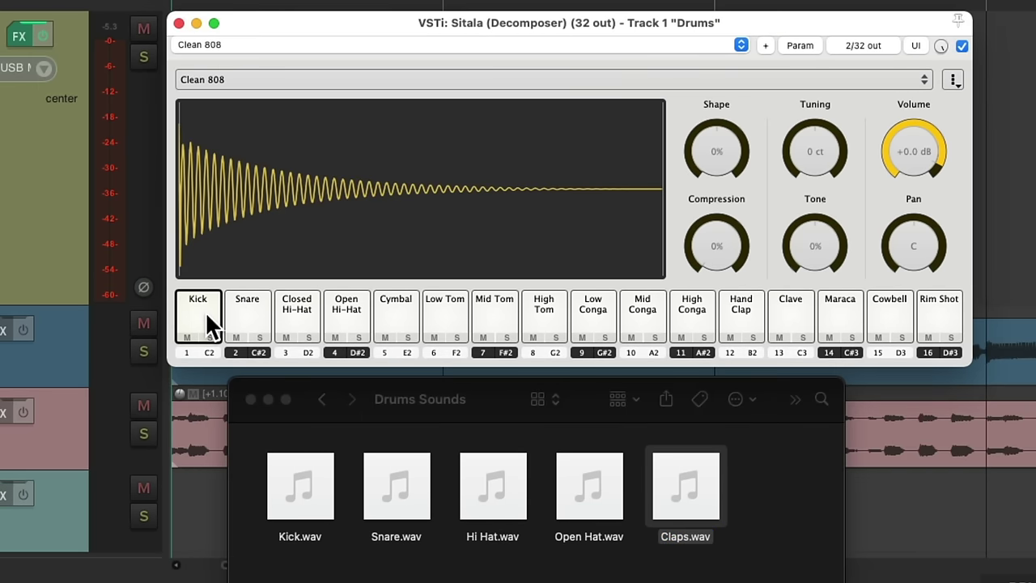
left_click_drag(323, 468, 500, 194)
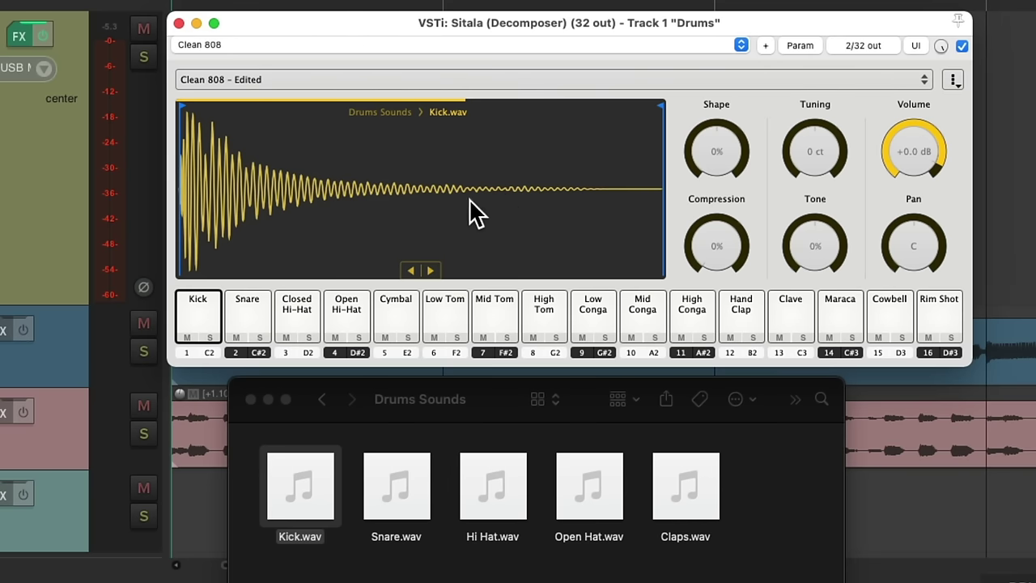
left_click(202, 311)
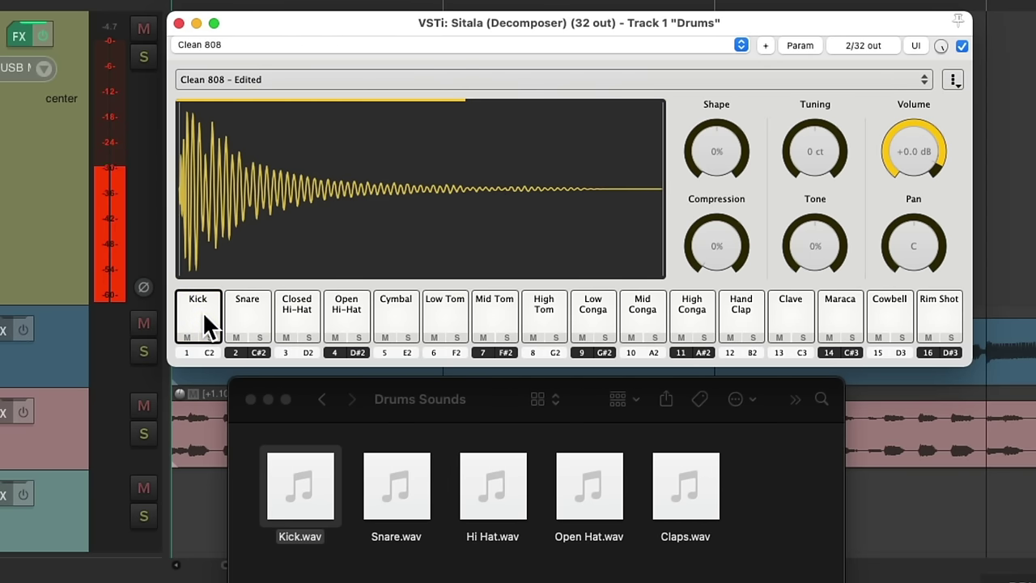
Load Snare.wav from the Drums Sounds folder into Sitala's Snare pad and audition it.
left_click(249, 311)
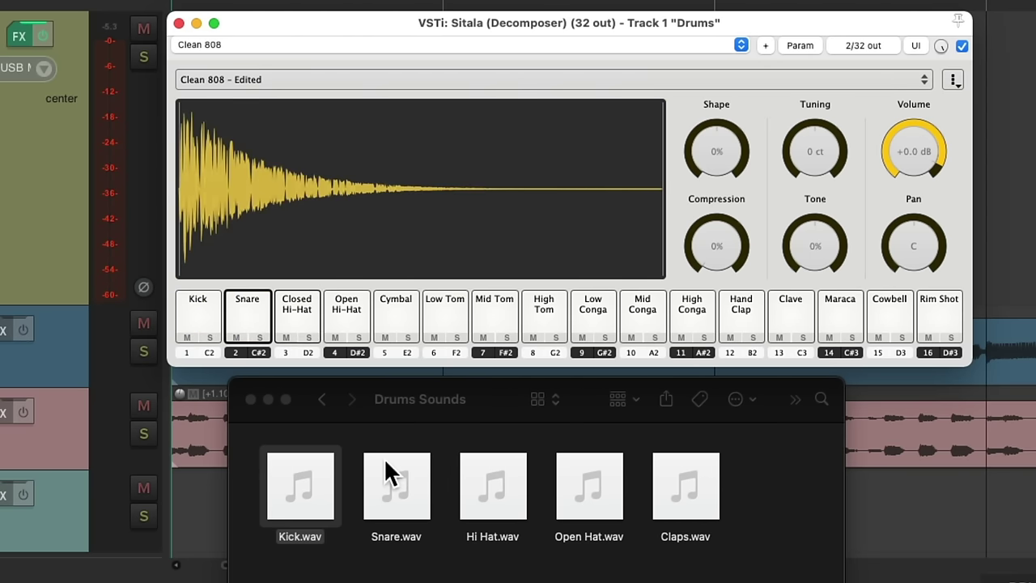
left_click_drag(388, 473, 416, 219)
left_click(253, 308)
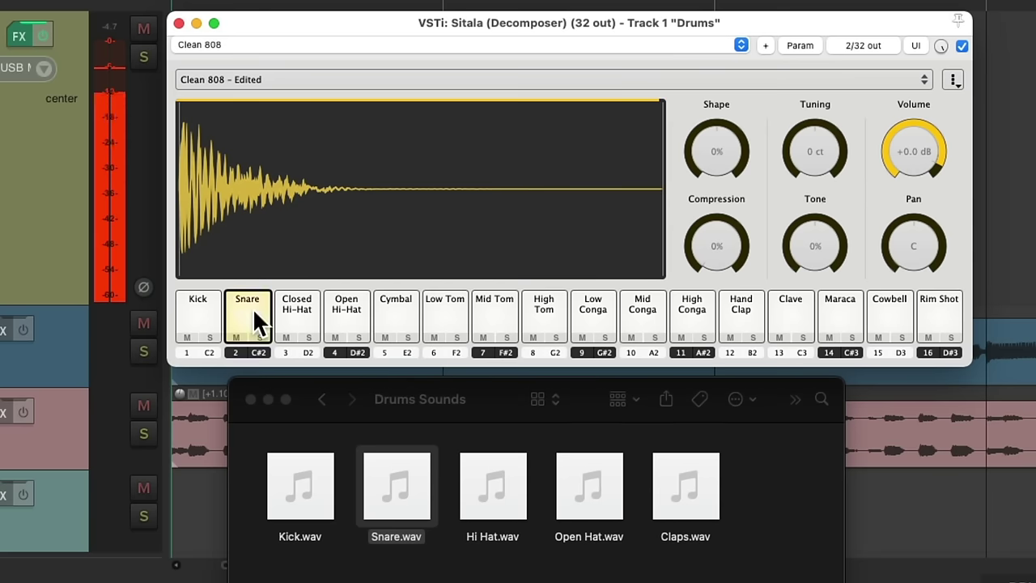
left_click(252, 308)
Load Hi Hat.wav into Sitala's Closed Hi-Hat pad and Open Hat.wav into the Open Hi-Hat pad, and audition the open hat.
left_click(302, 312)
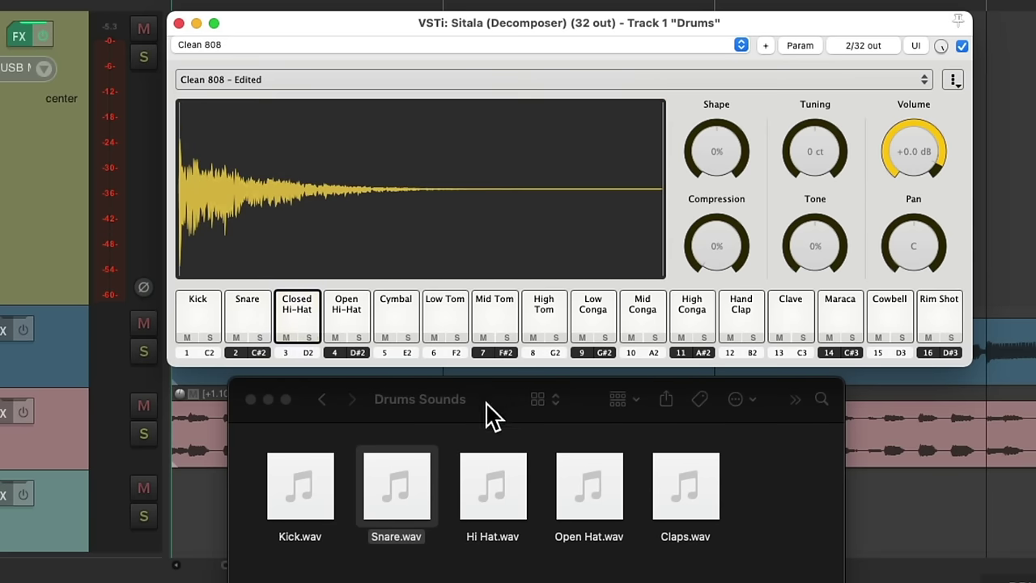
left_click_drag(490, 475, 389, 272)
left_click(352, 306)
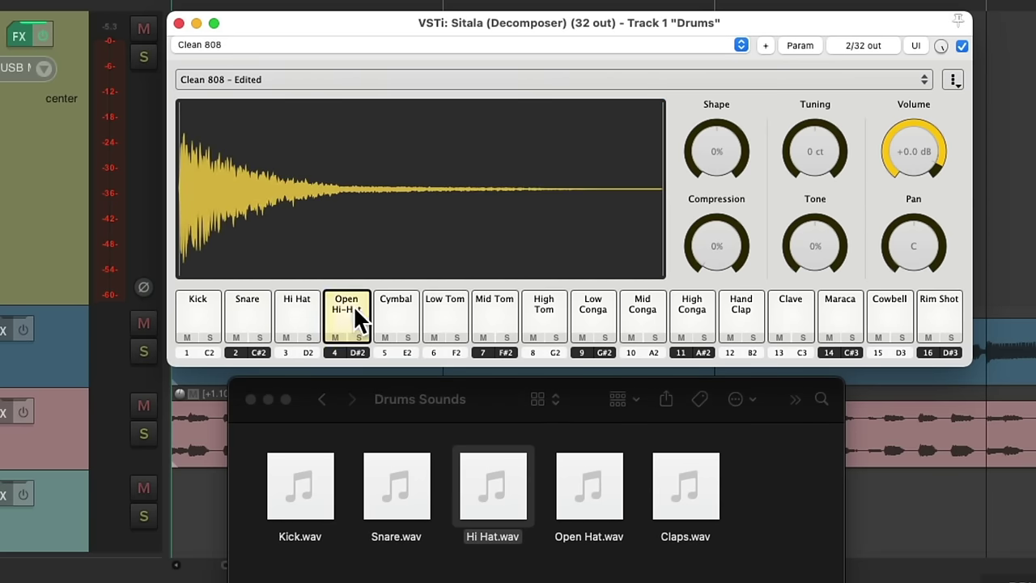
left_click_drag(576, 474, 401, 272)
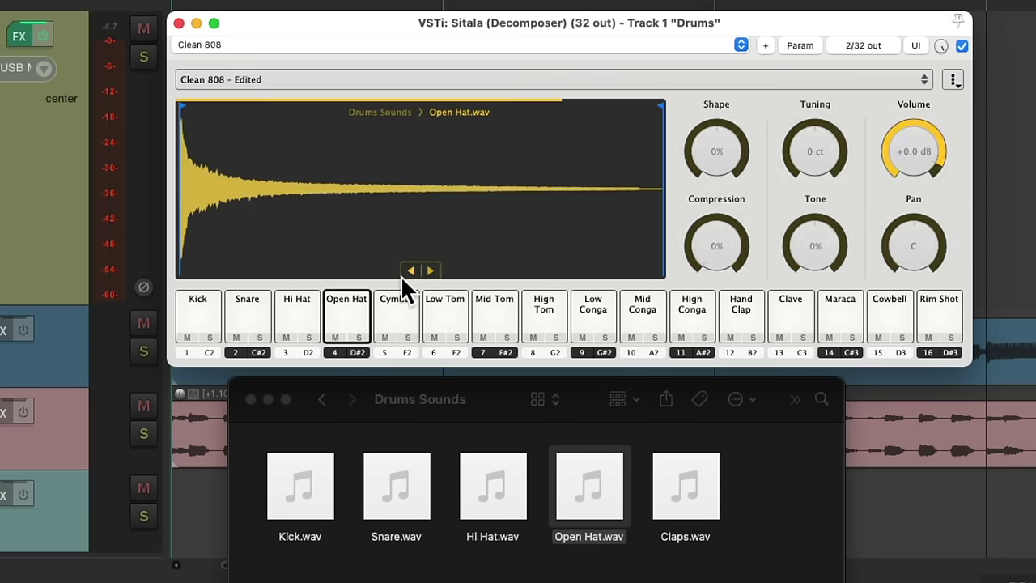
left_click(347, 308)
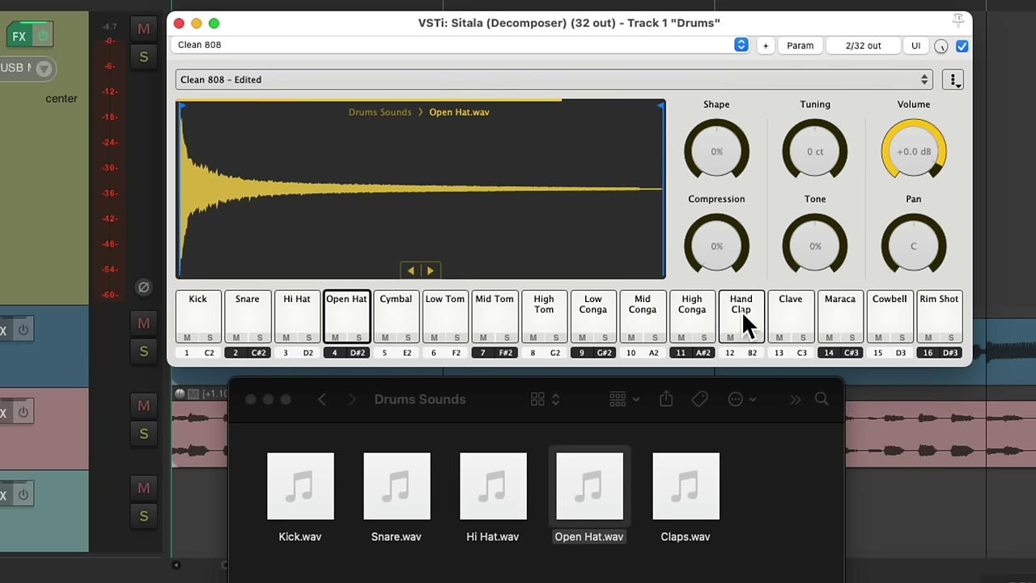
Swap Sitala's Hand Clap pad with the Cymbal pad at slot 5, and load Claps.wav into the moved clap pad.
left_click_drag(742, 310, 399, 343)
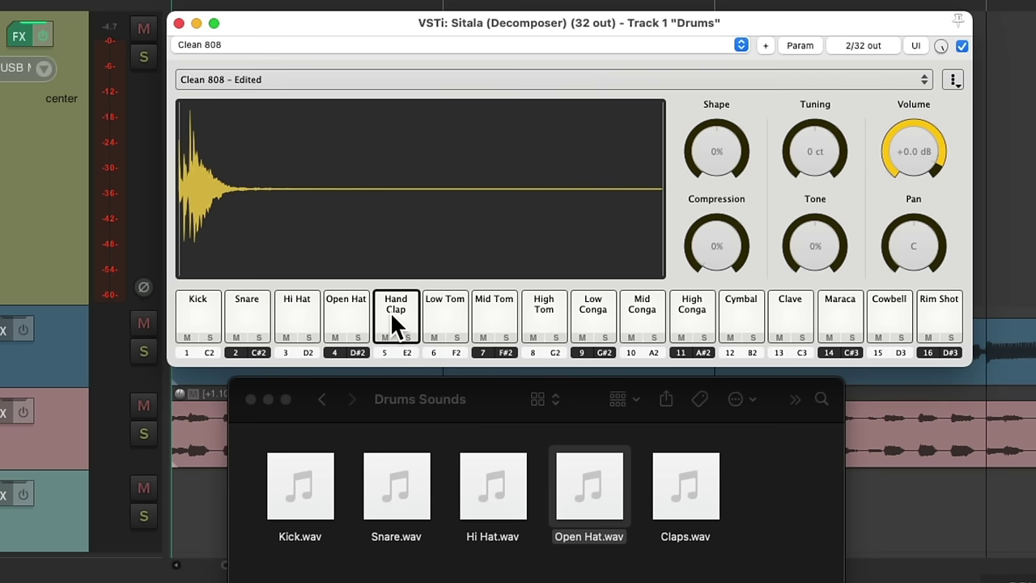
left_click_drag(676, 467, 520, 223)
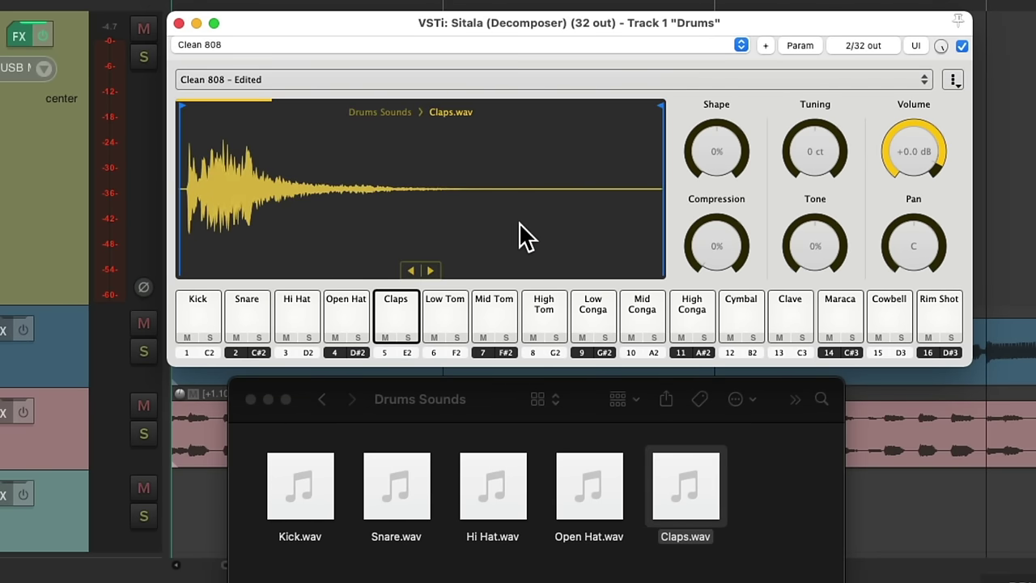
left_click(393, 318)
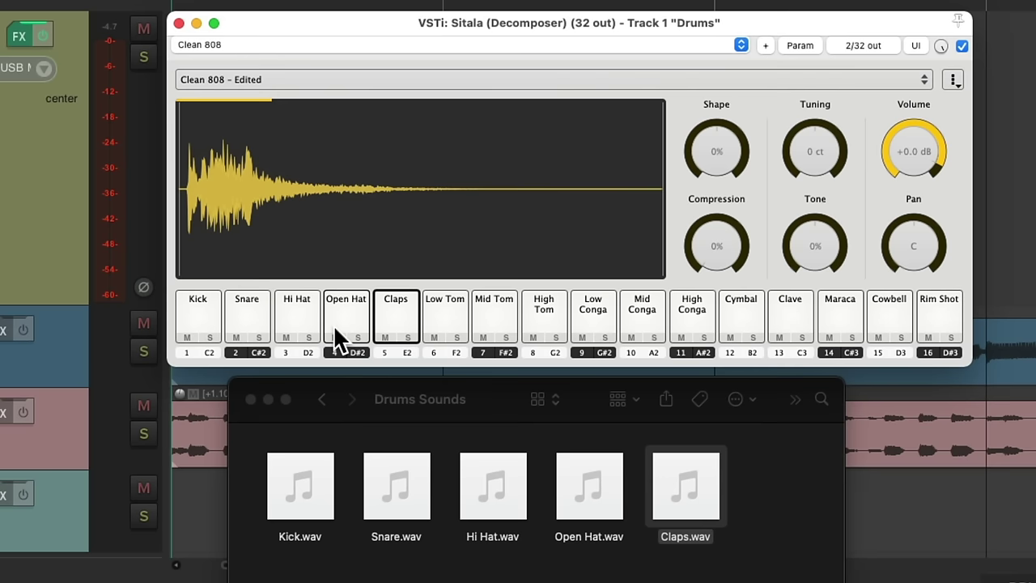
Audition the Open Hat and Hi Hat pads and set the Hi Hat pad to choke 4: Open Hat.
left_click(348, 310)
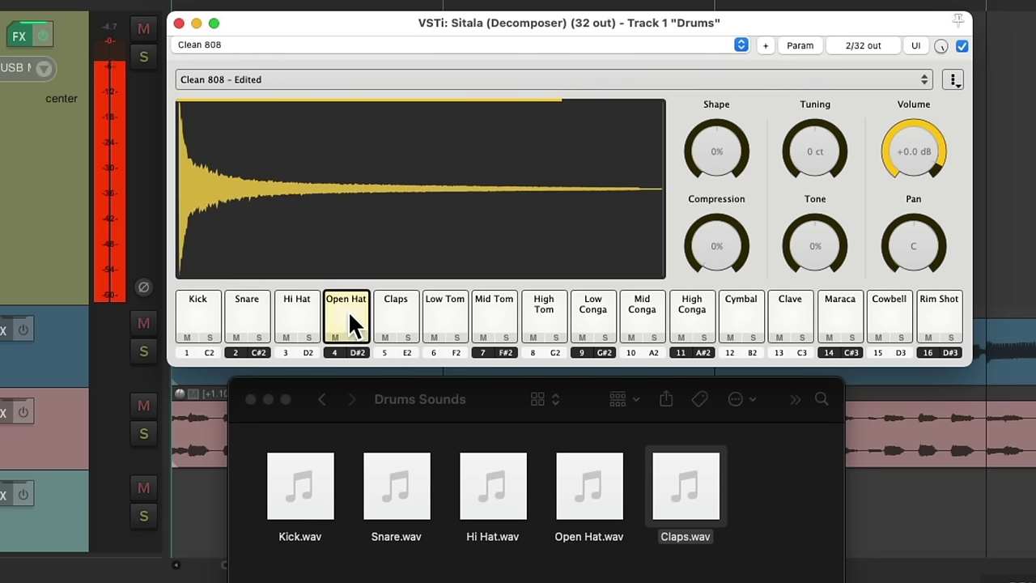
left_click(302, 316)
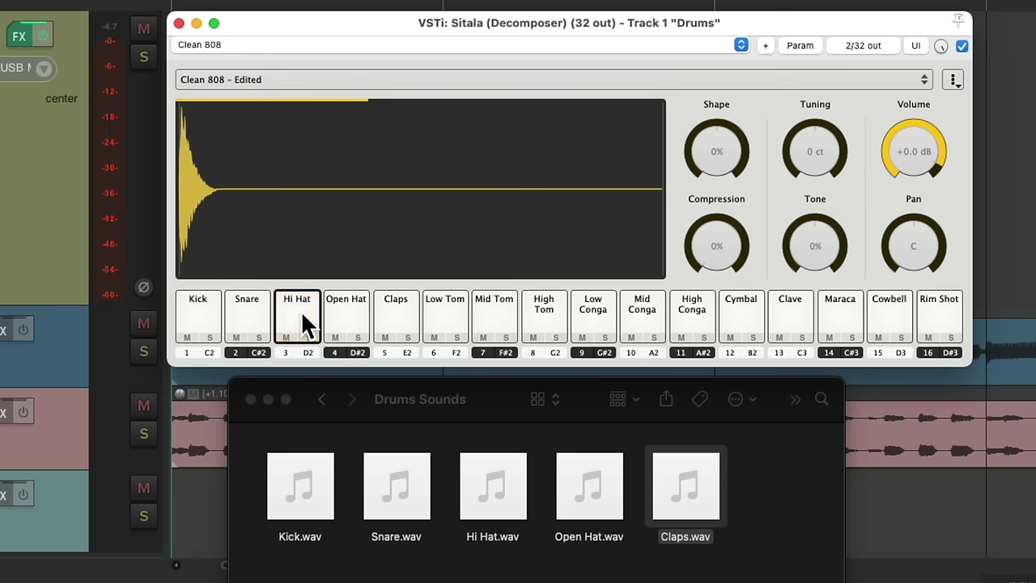
right_click(304, 311)
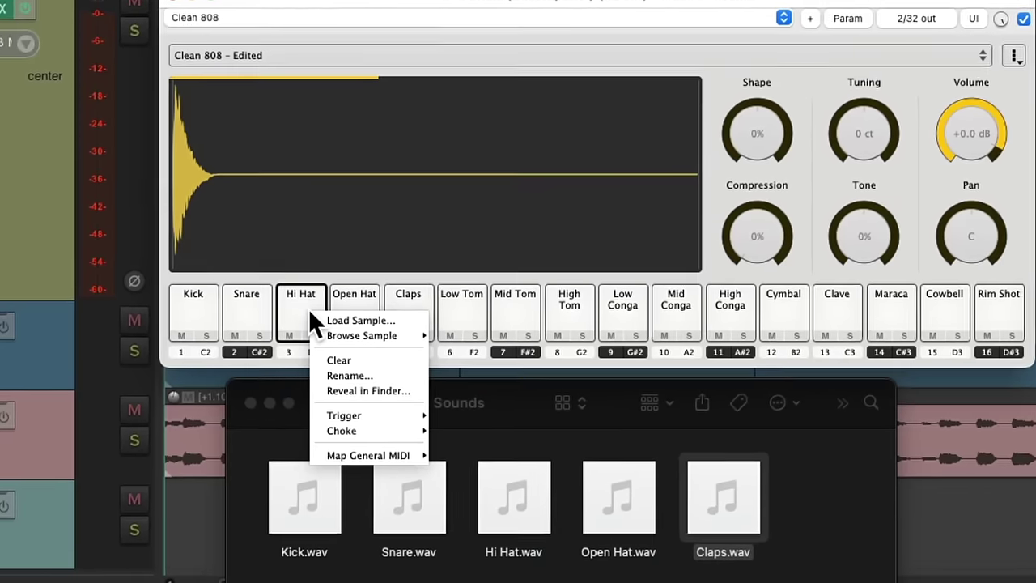
mouse_move(314, 422)
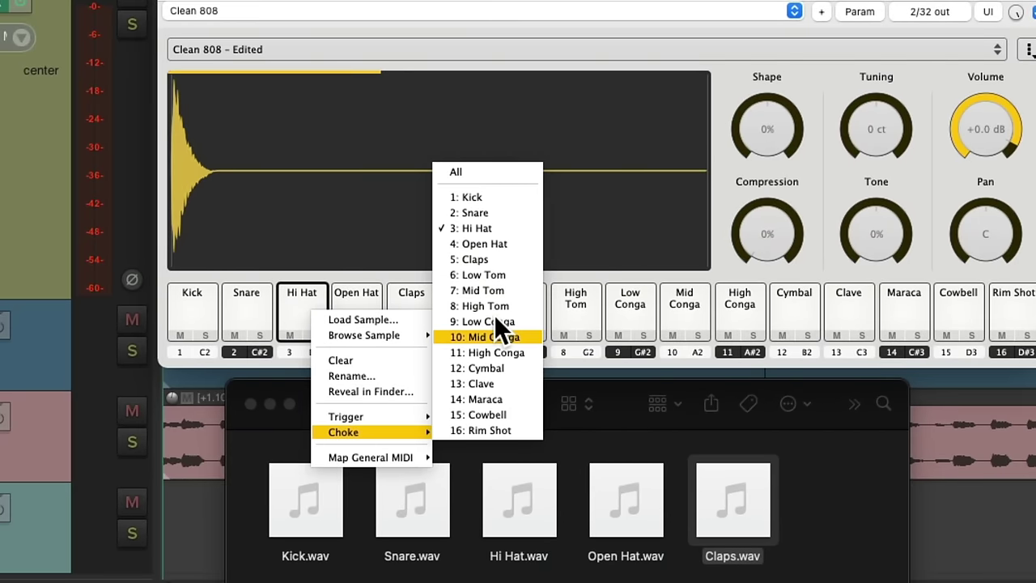
left_click(522, 243)
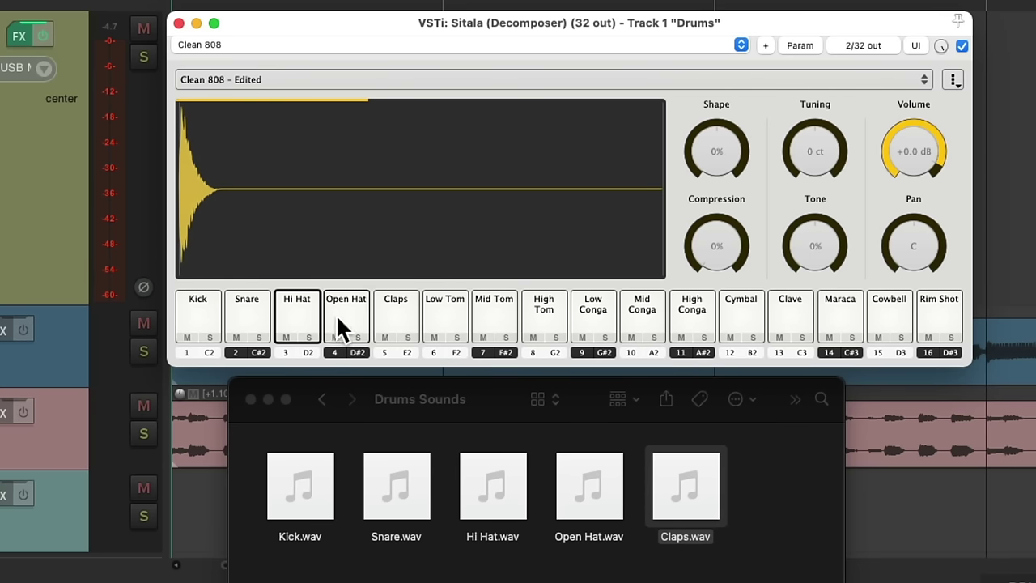
Alternate between the Hi Hat and Open Hat pads to check the choke, and close the Sitala window.
left_click(305, 314)
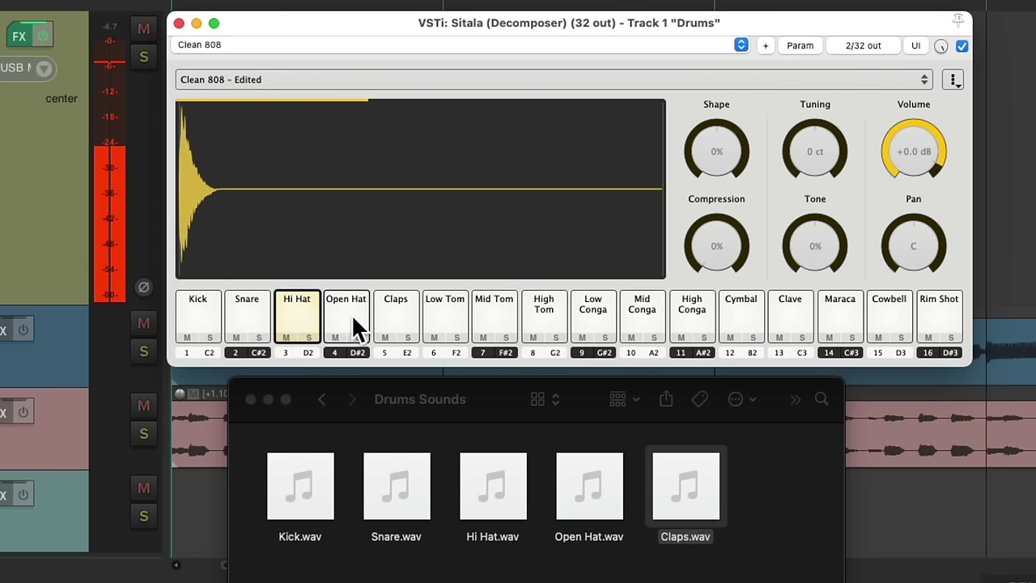
left_click(351, 314)
left_click(304, 310)
left_click(342, 323)
left_click(305, 309)
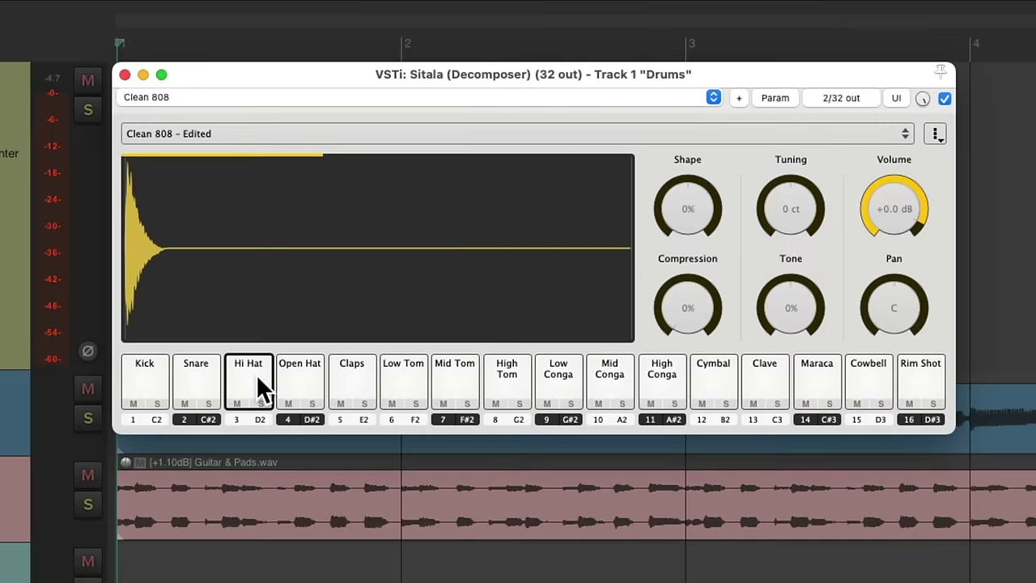
mouse_move(435, 267)
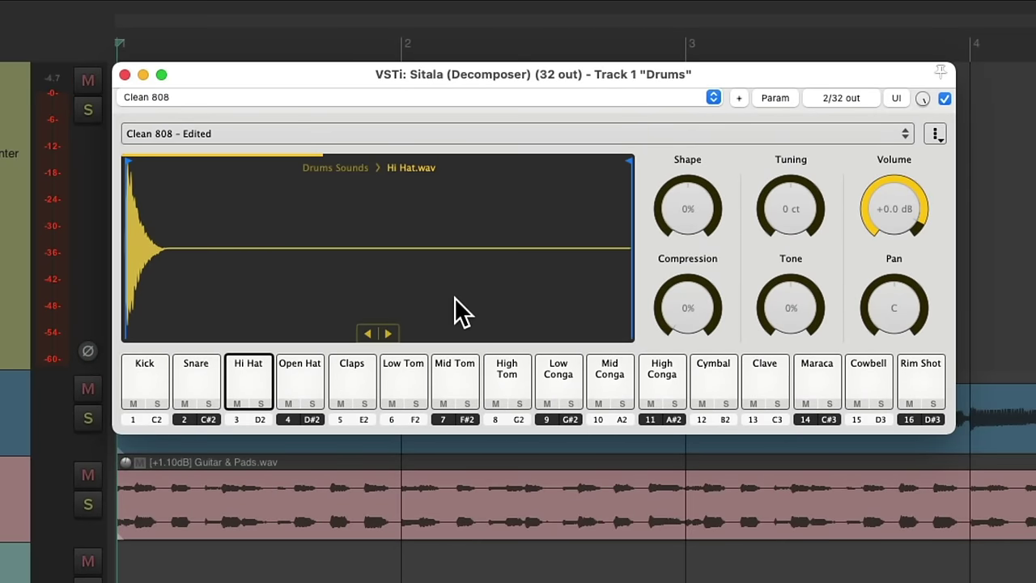
left_click(125, 74)
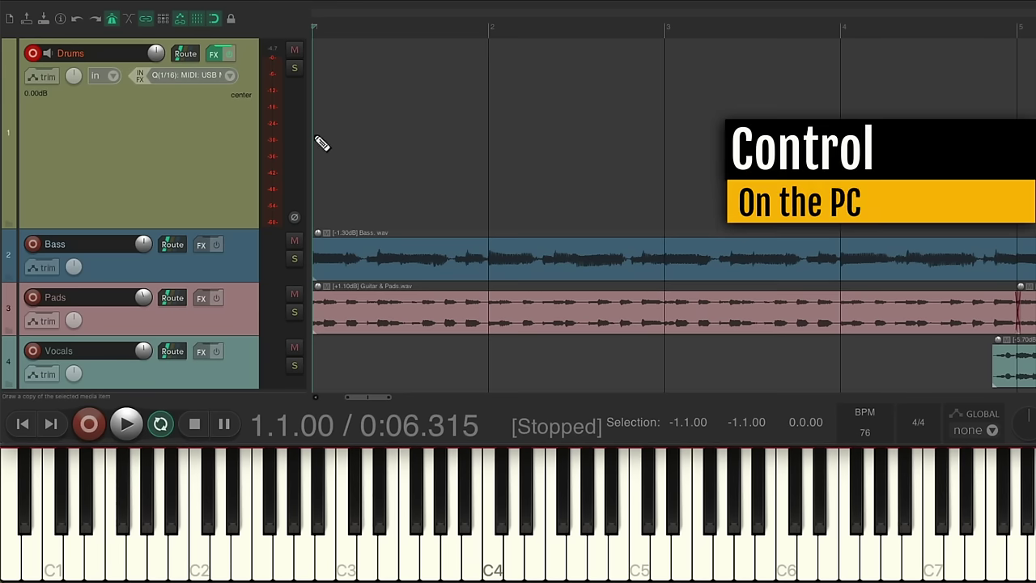
Draw a two-bar MIDI item at the start of the Drums track and extend its end to about bar 59, at the song's end.
left_click_drag(317, 143, 672, 138)
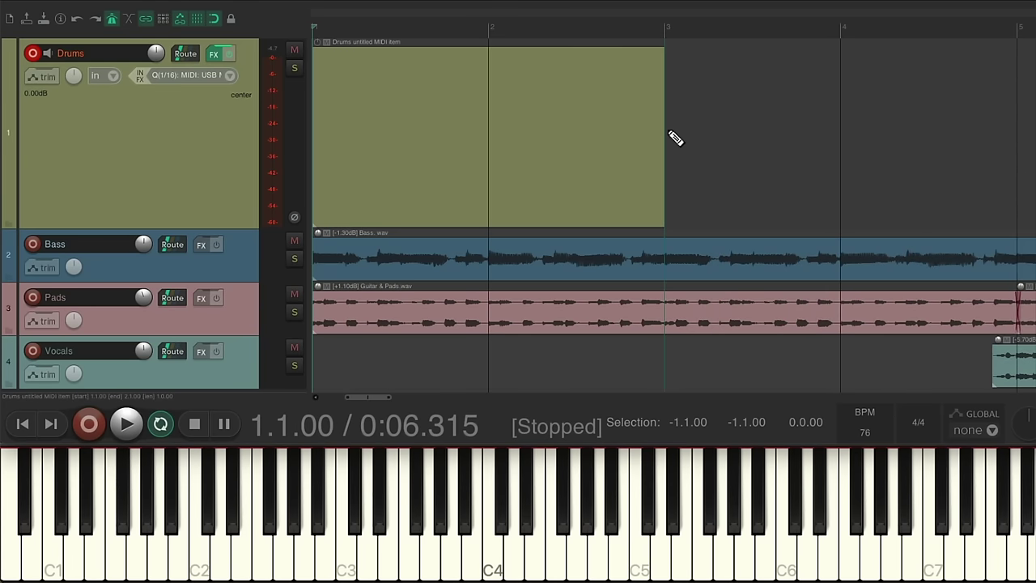
scroll(676, 137, "down", 5)
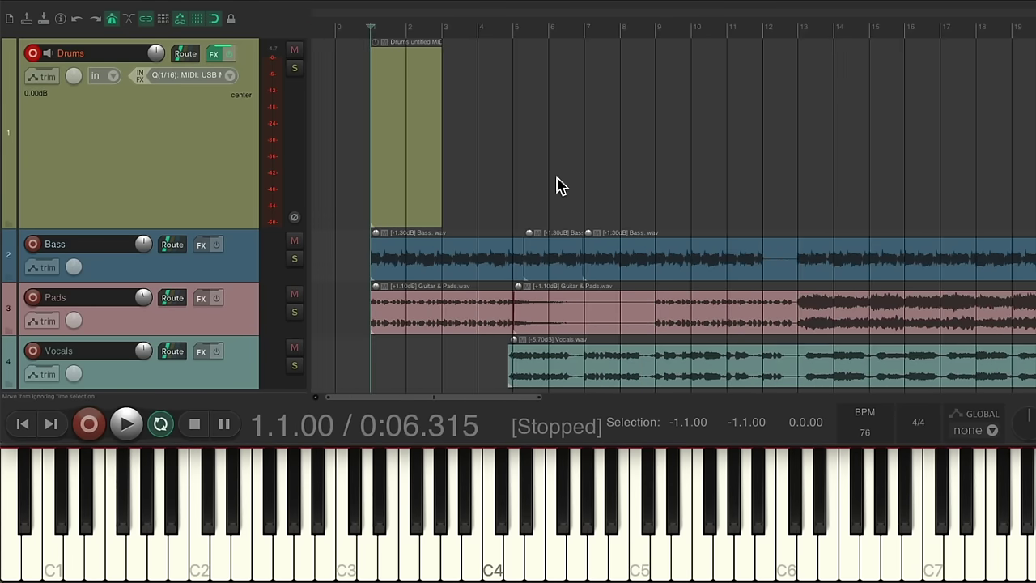
left_click_drag(441, 139, 780, 129)
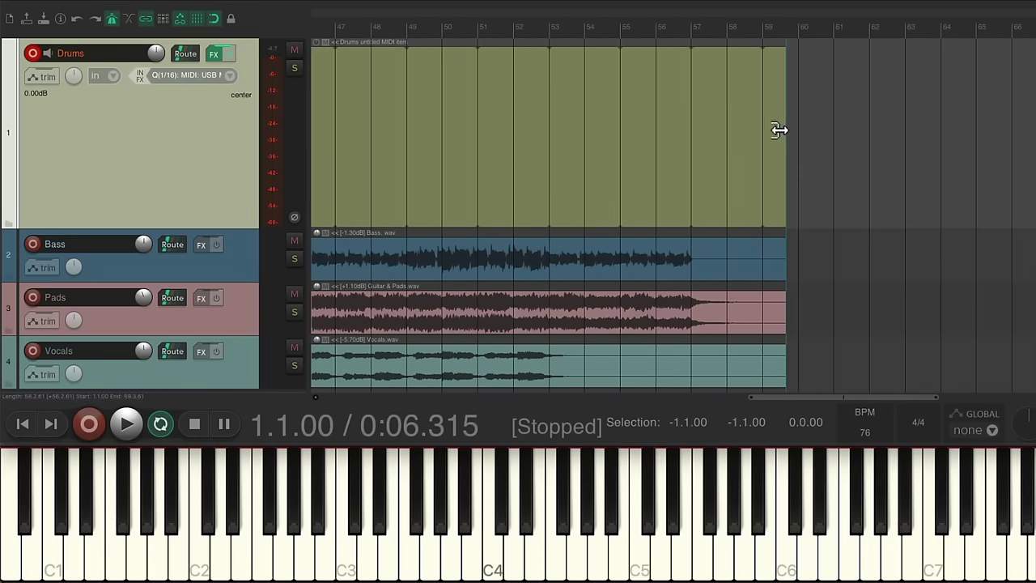
scroll(699, 196, "up", 5)
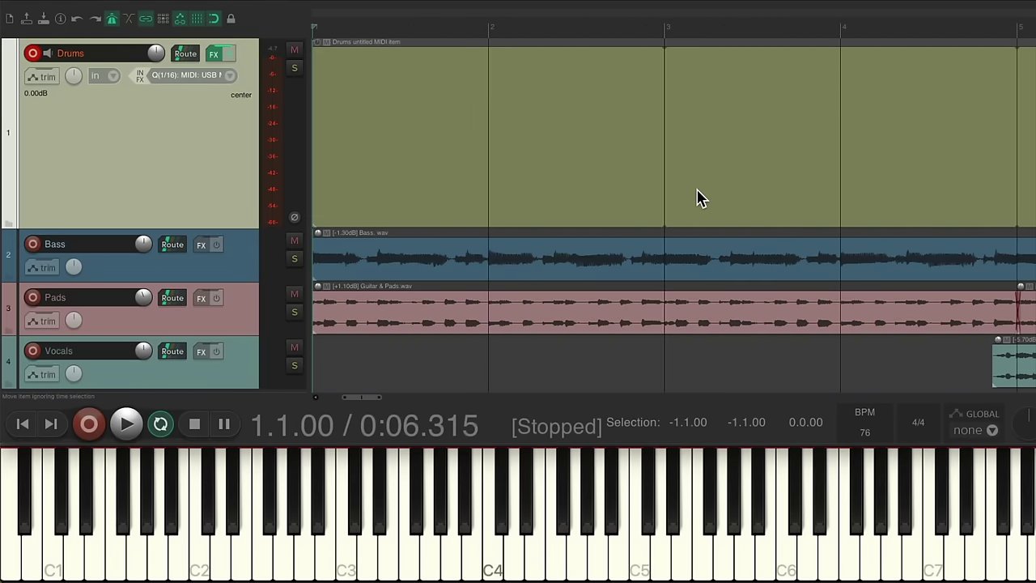
Select the Drums MIDI item and open it in the inline editor on the track.
left_click(510, 125)
left_click(581, 143)
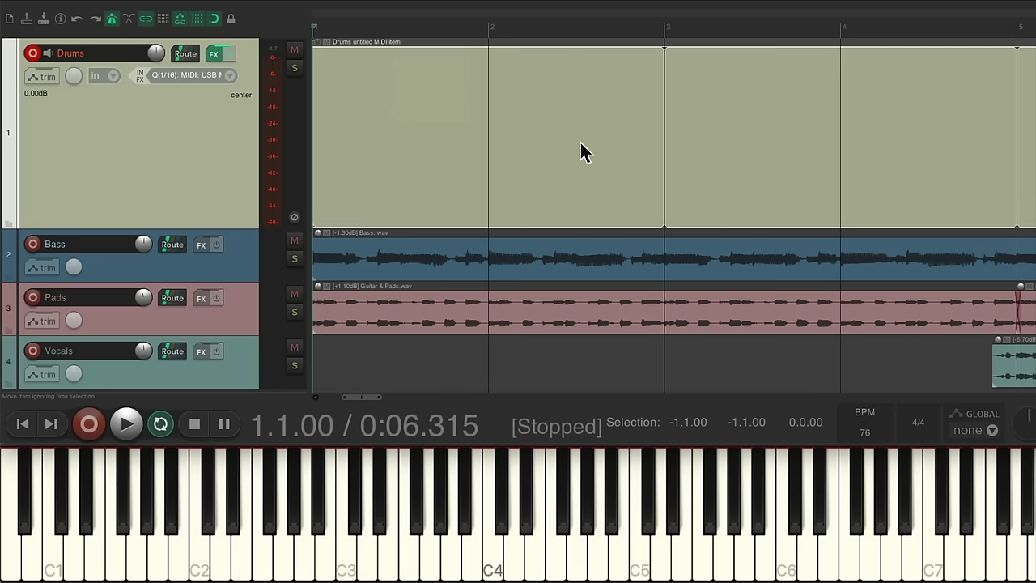
double_click(581, 144)
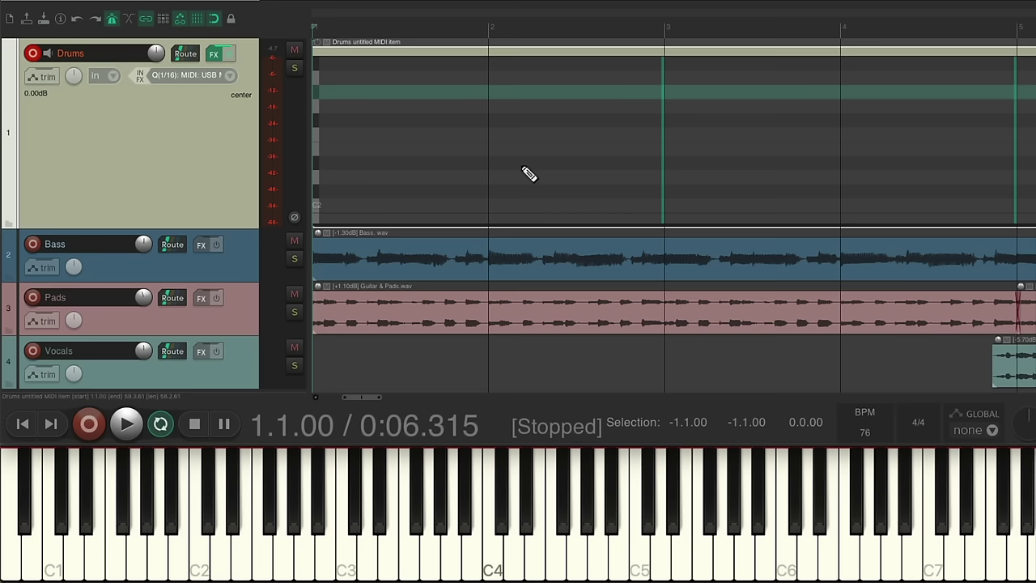
Record a looping two-bar drum pattern into the Drums item in three passes: kick and snare, claps, and closed and open hi-hats.
key("ctrl+r")
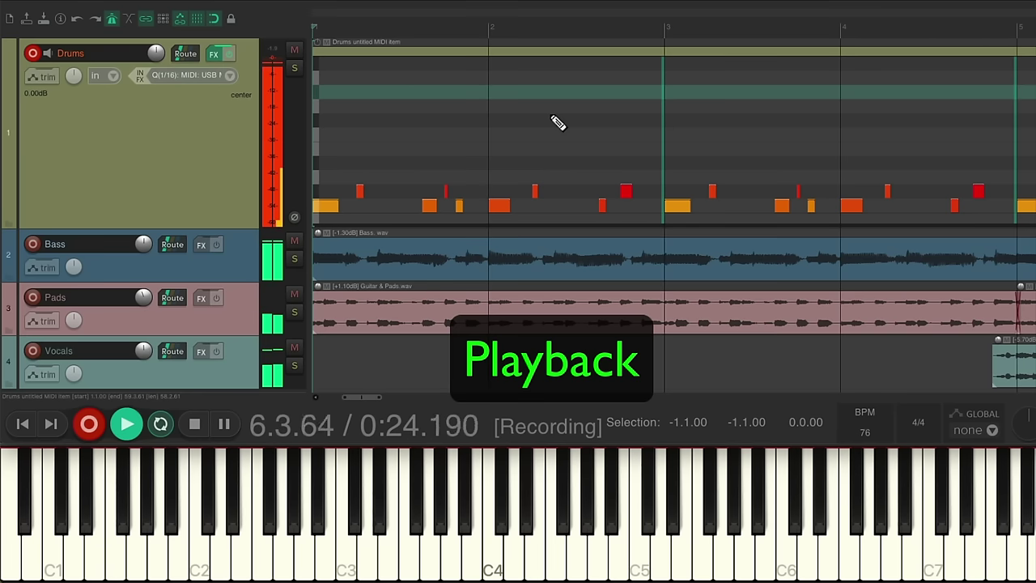
key("space")
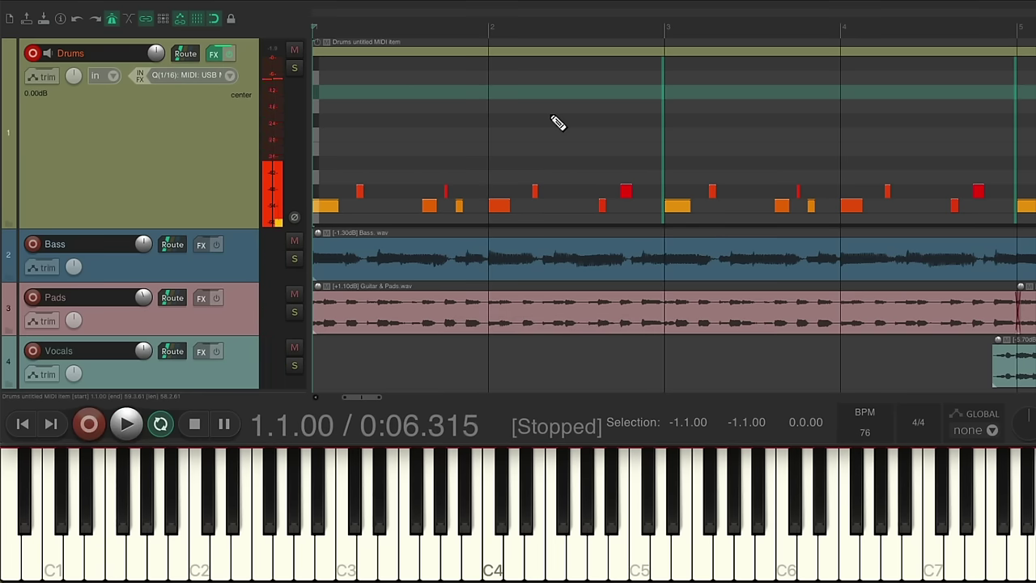
key("ctrl+r")
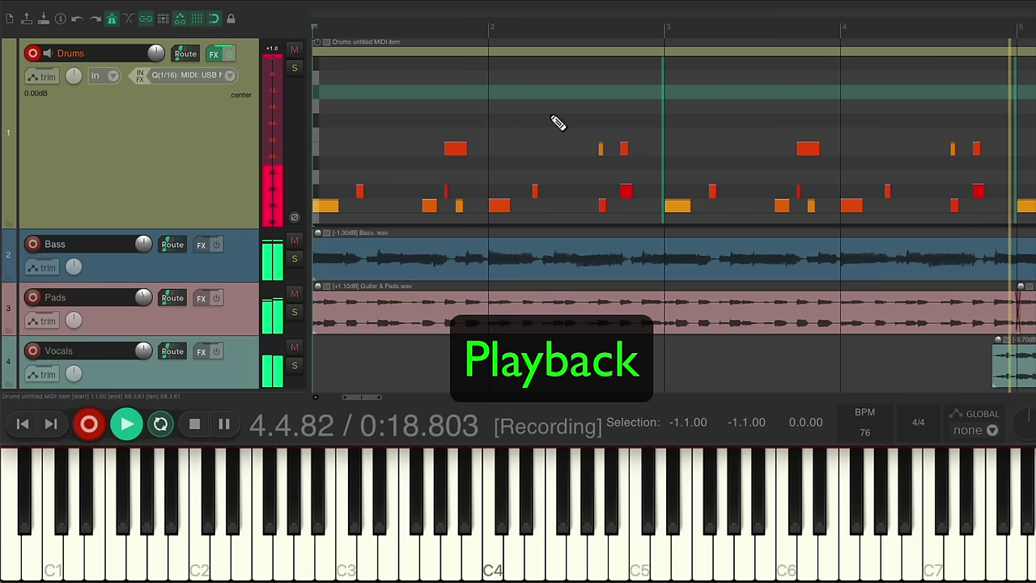
key("space")
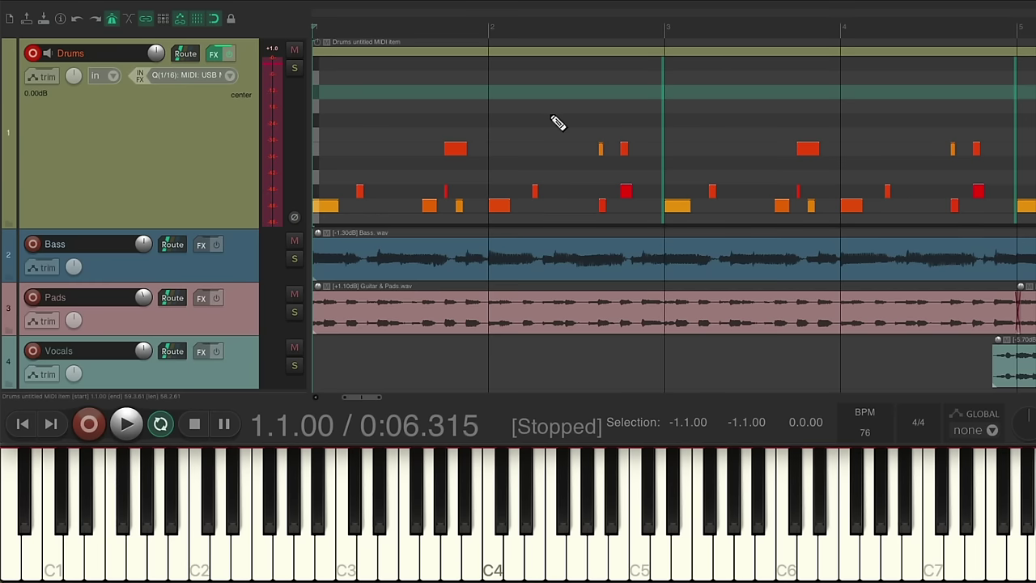
key("ctrl+r")
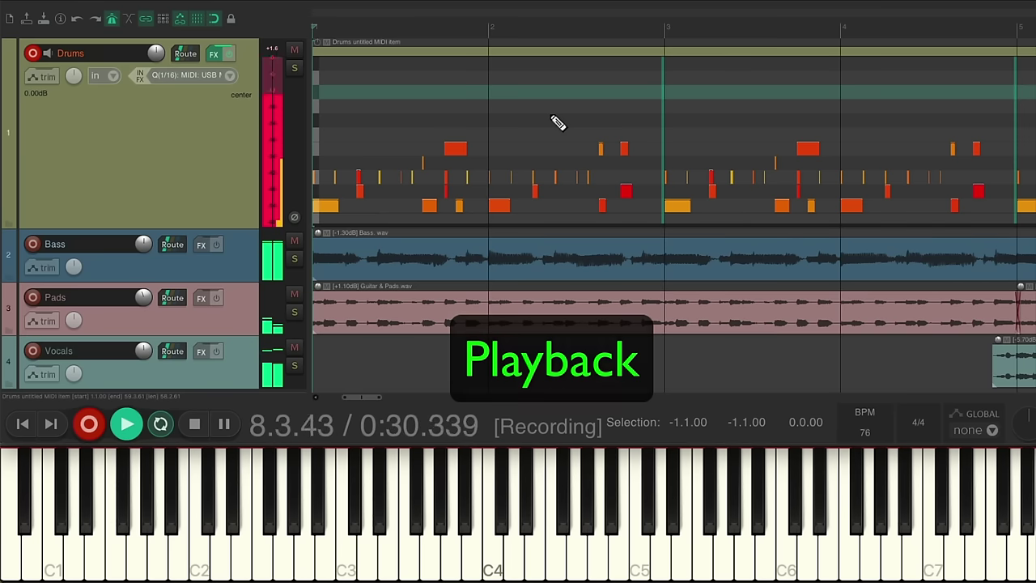
key("space")
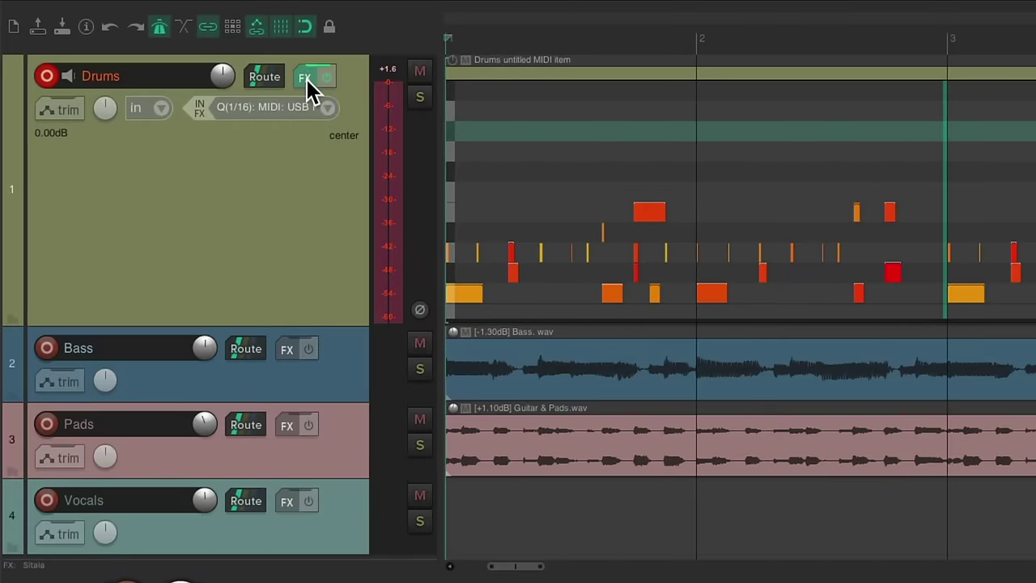
Reopen Sitala on the Drums track and audition the Kick, Snare, Hi Hat and Open Hat pads.
left_click(214, 53)
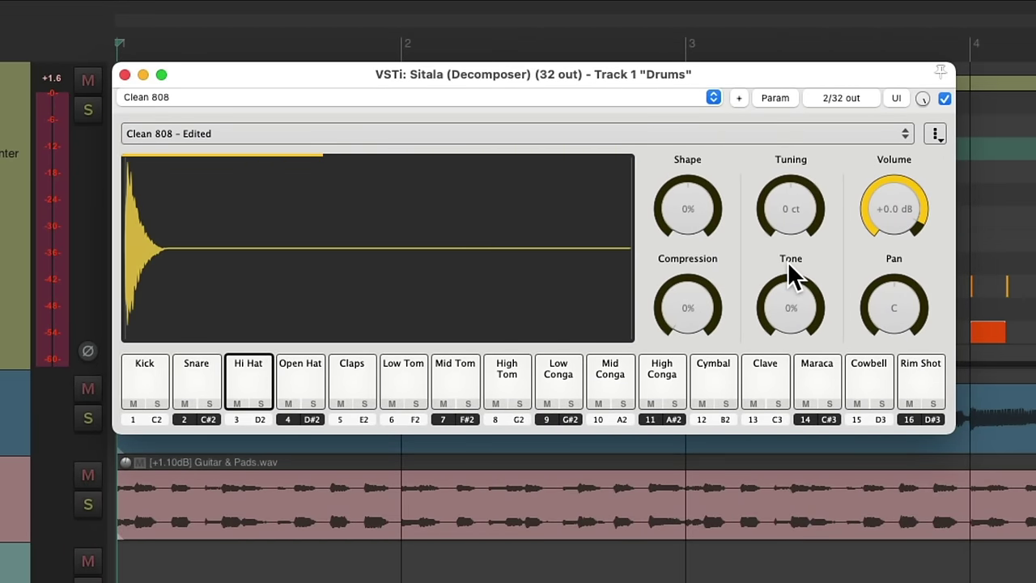
left_click(158, 371)
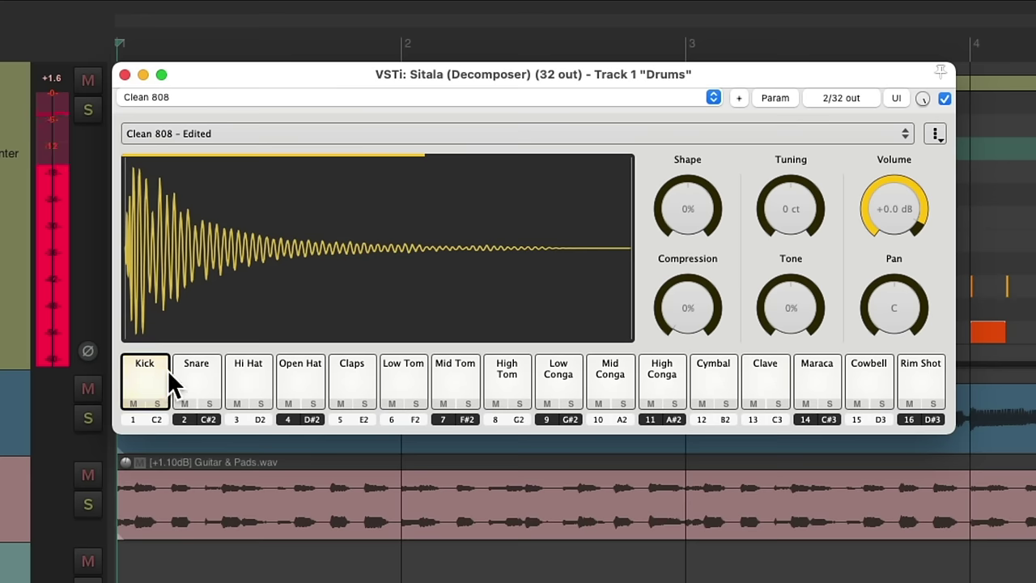
left_click(200, 373)
left_click(237, 377)
left_click(309, 378)
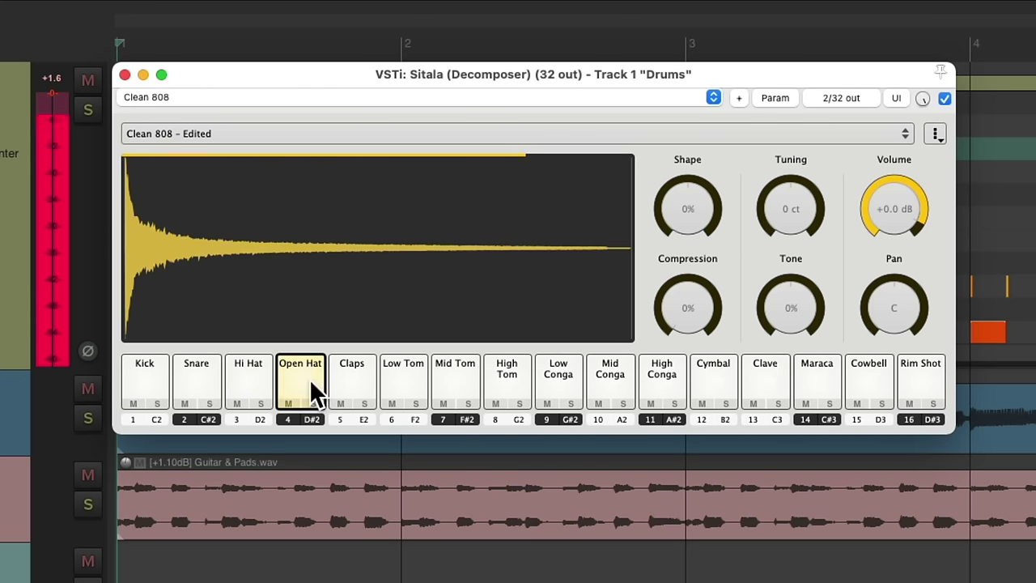
left_click(255, 374)
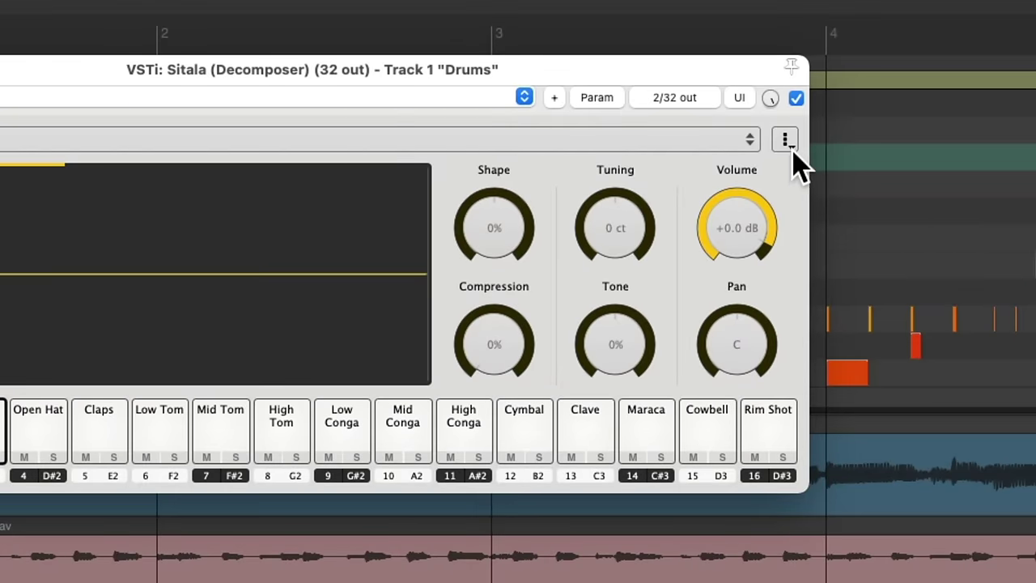
Set Sitala's audio output to 16 Channel Output (One Channel per Pad) and close the plug-in window.
left_click(783, 144)
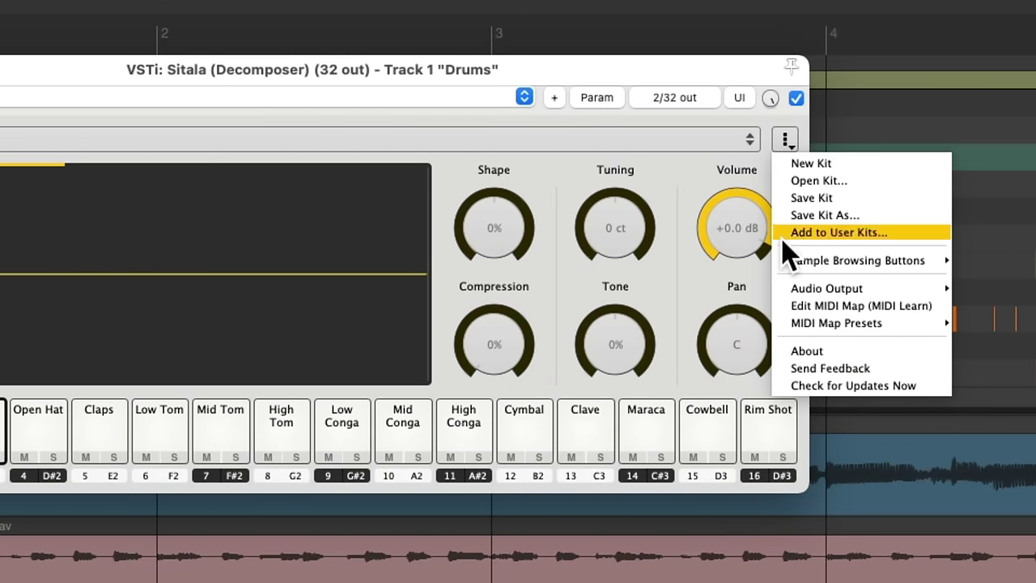
mouse_move(787, 291)
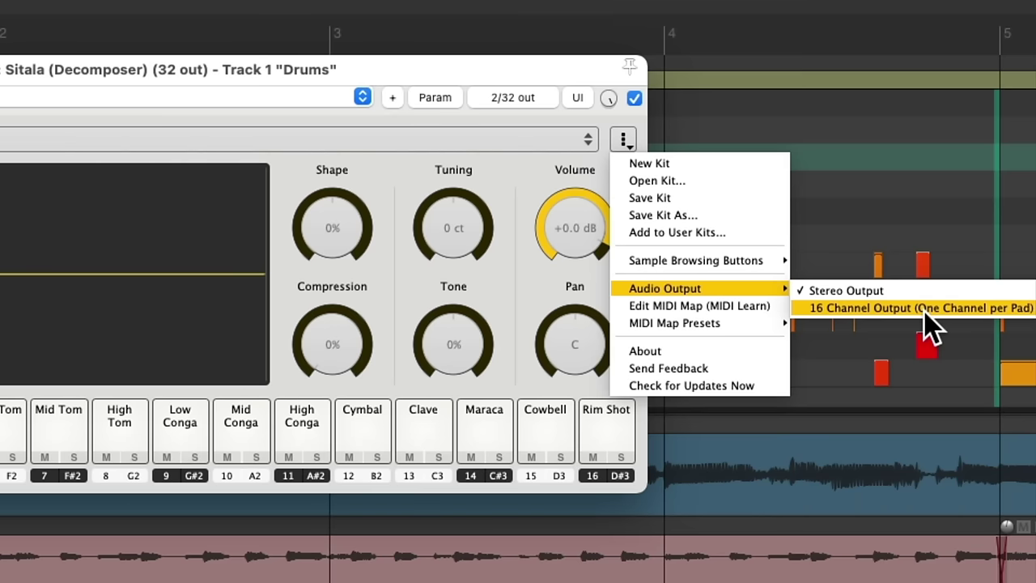
left_click(925, 313)
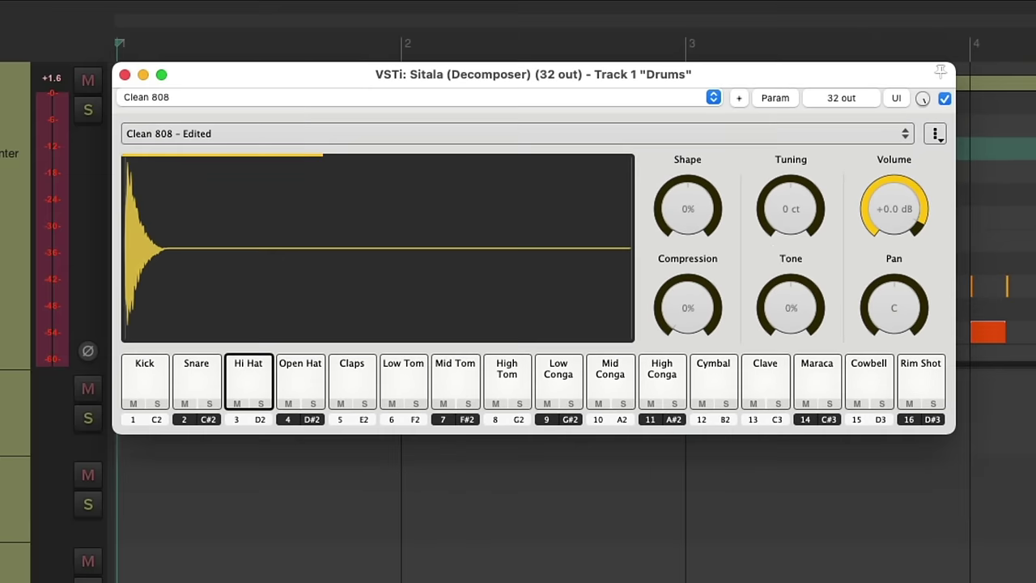
left_click(143, 74)
Delete the unused Sitala output tracks from Low Tom through Rim Shot.
scroll(551, 364, "down", 6)
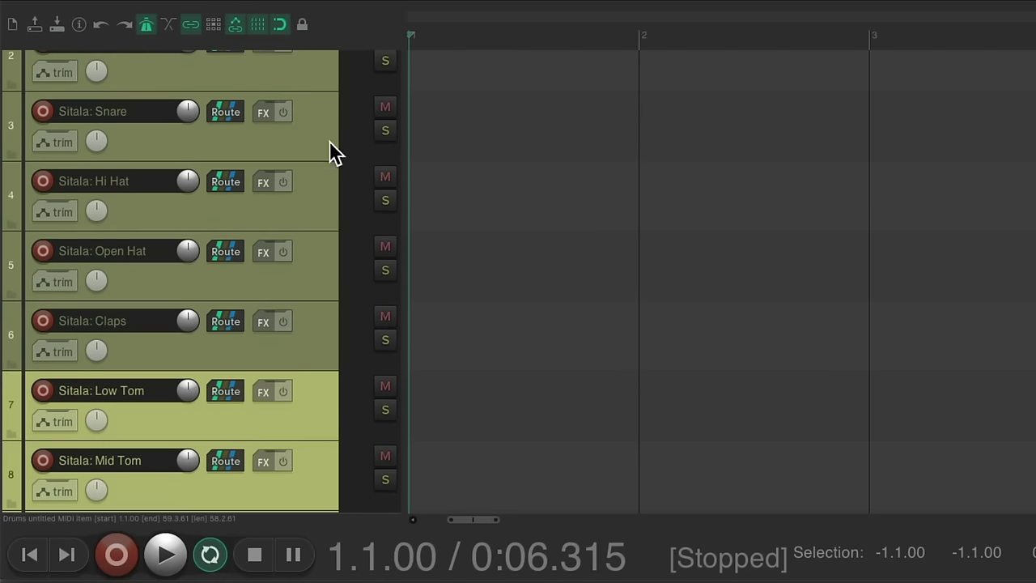
scroll(578, 298, "down", 8)
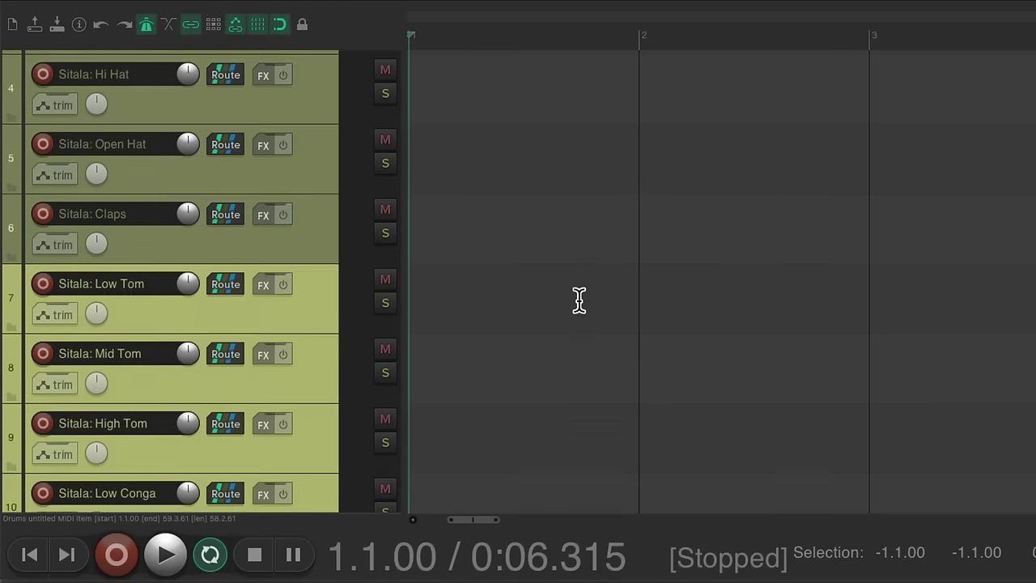
scroll(579, 300, "down", 4)
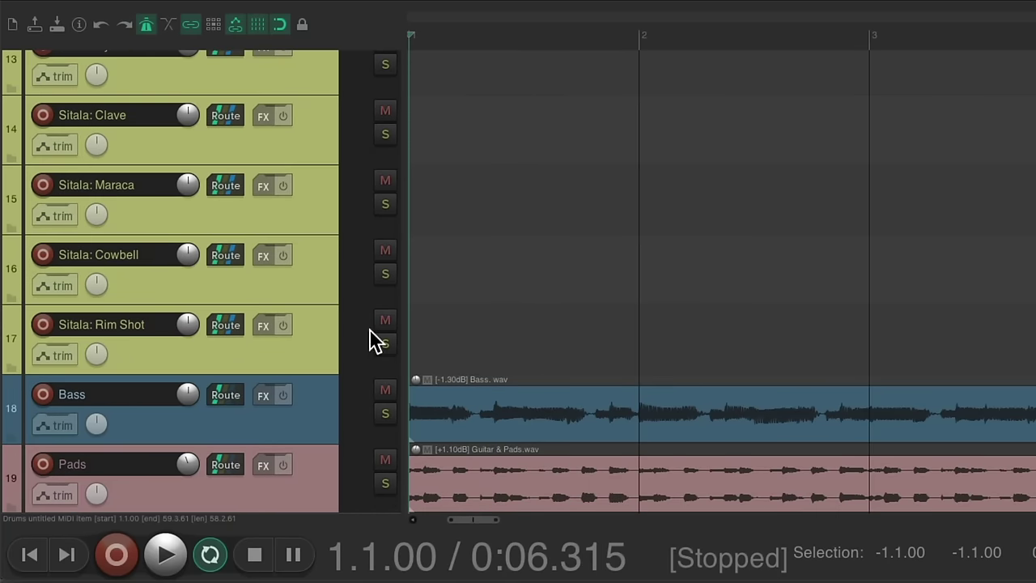
left_click(307, 363)
scroll(551, 300, "up", 12)
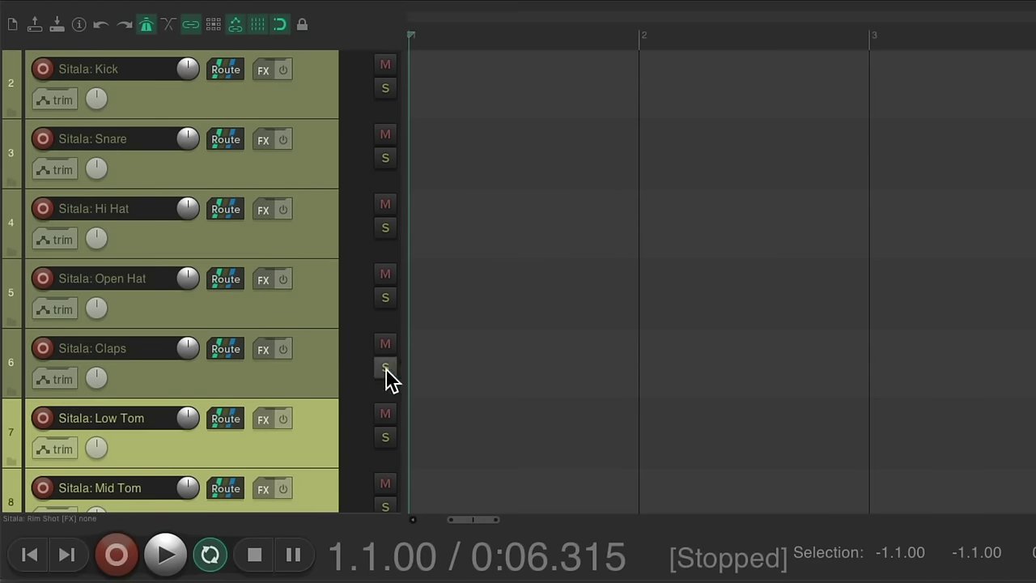
left_click(320, 455)
key("Delete")
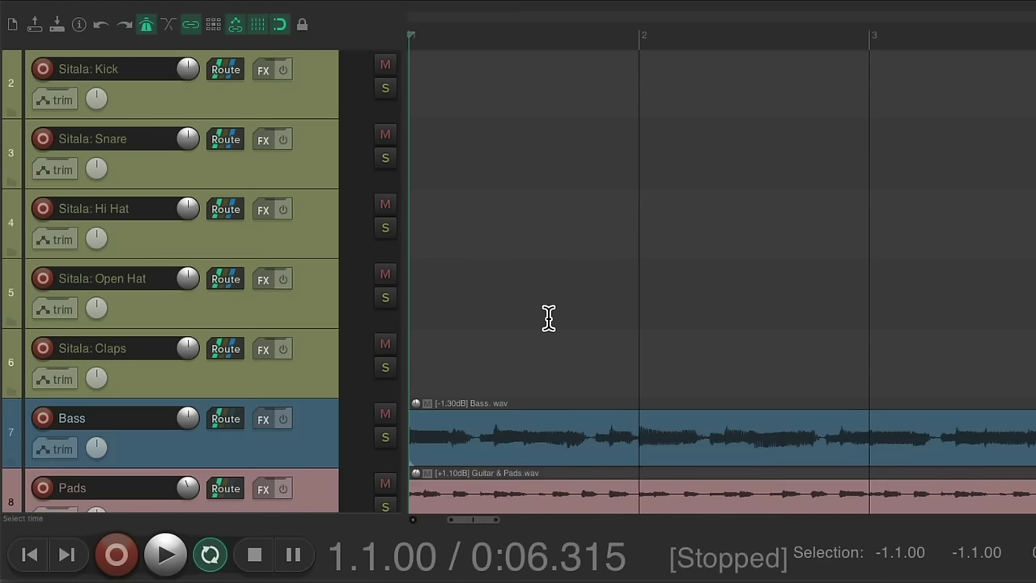
Rename the five remaining Sitala output tracks Kick, Snare, Hi Hat, Open Hat and Claps, without the Sitala prefix.
scroll(548, 317, "up", 2)
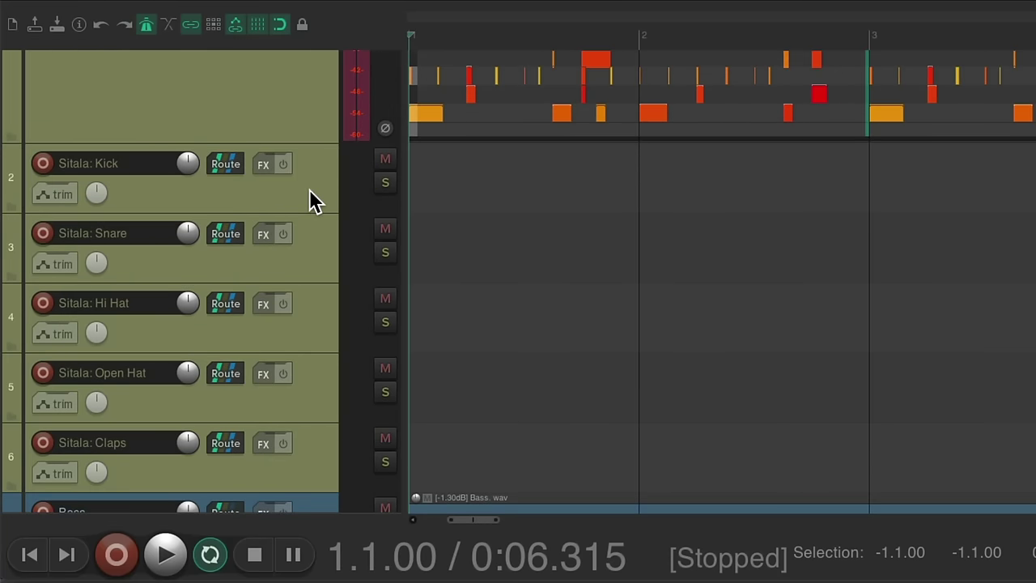
double_click(148, 166)
type("Kick")
key("Tab")
key("ctrl+shift+Left")
key("Delete")
key("Tab")
key("ctrl+shift+Left")
key("Delete")
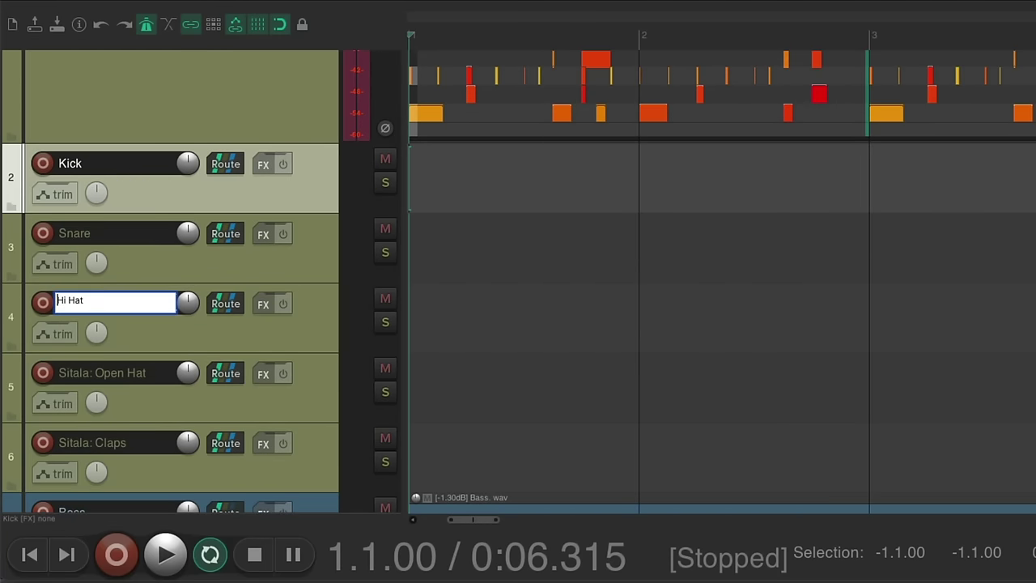
key("Tab")
key("ctrl+shift+Left")
key("Delete")
key("Tab")
key("ctrl+shift+Left")
key("Delete")
key("Return")
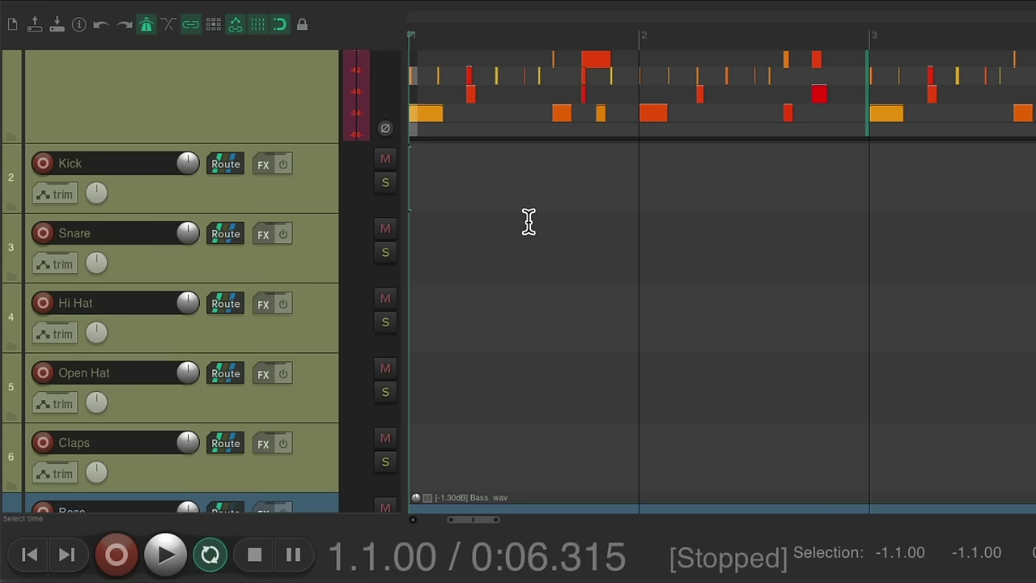
Play the drum pattern and solo the Kick, Snare and Hi Hat tracks one at a time to hear their separate outputs.
key("space")
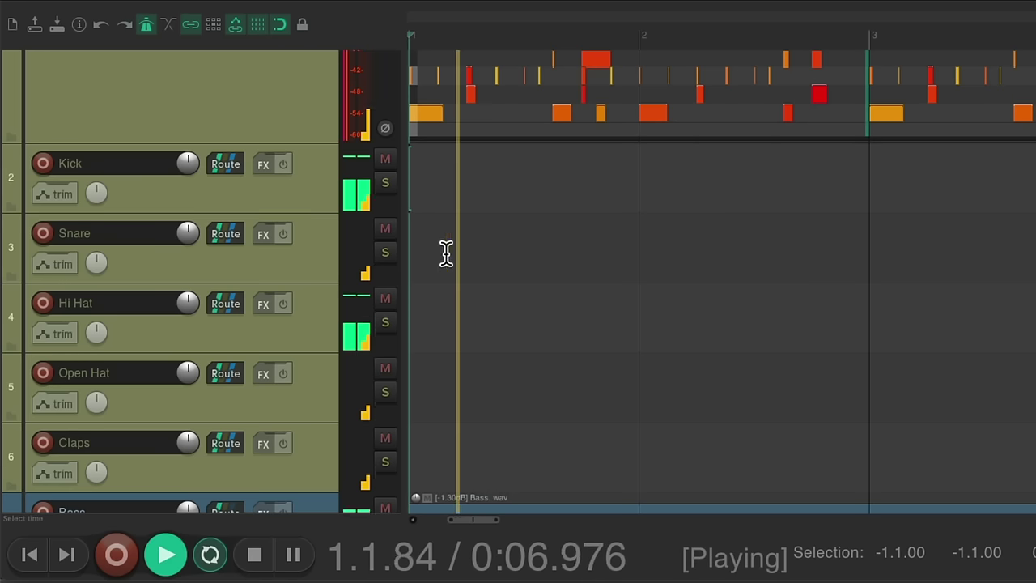
left_click(386, 184)
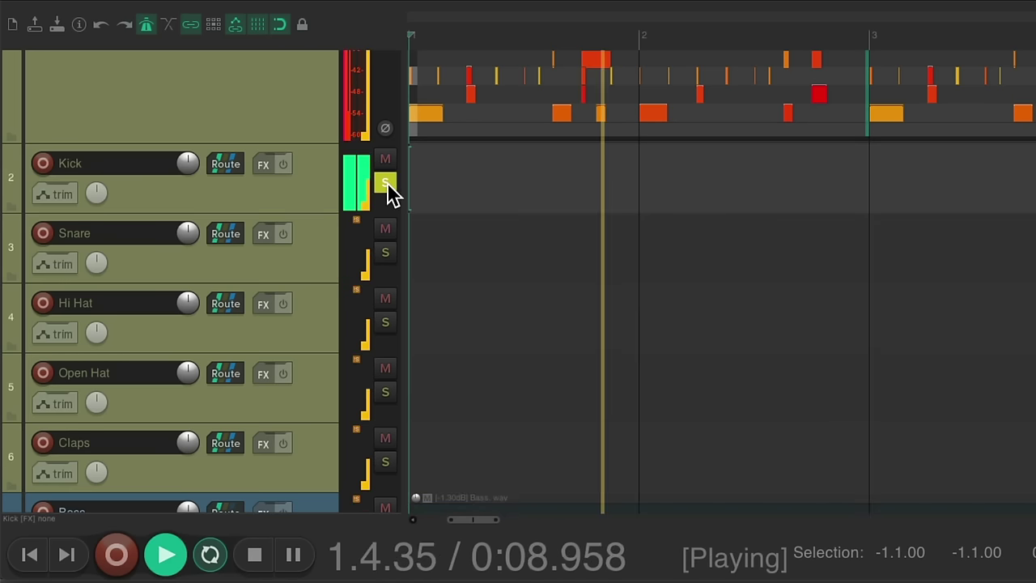
key("space")
left_click(386, 184)
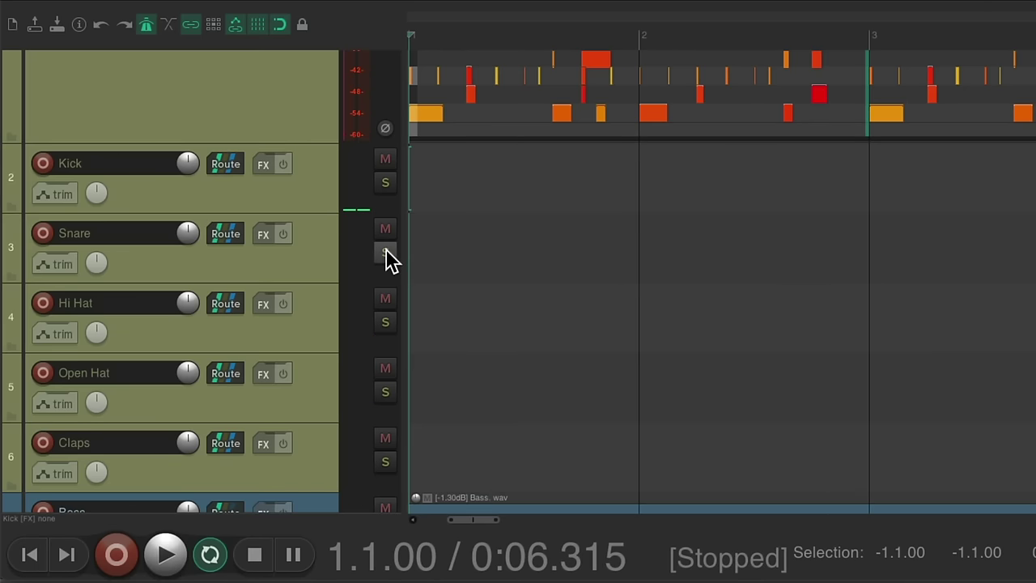
key("space")
left_click(386, 255)
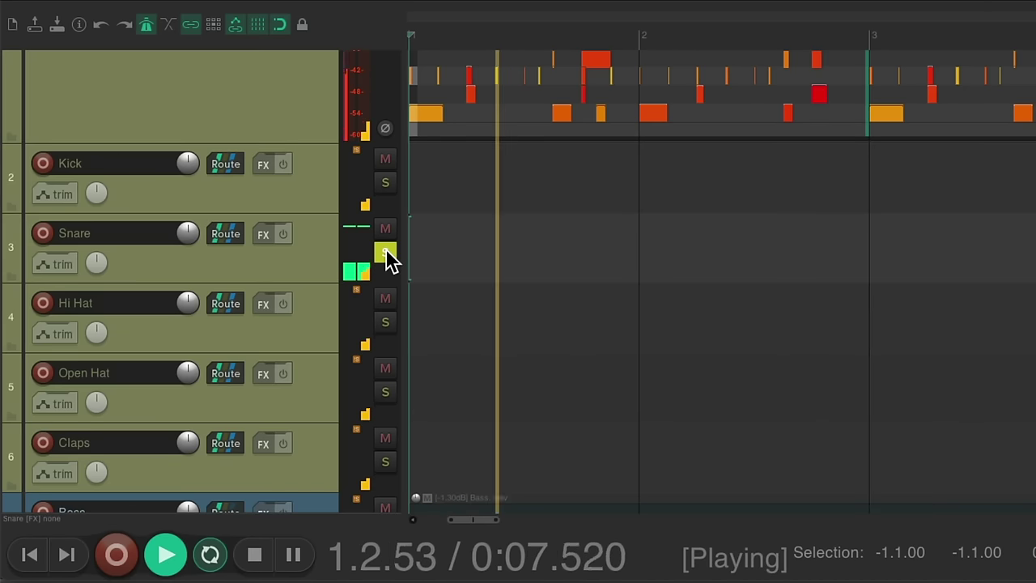
key("space")
left_click(386, 254)
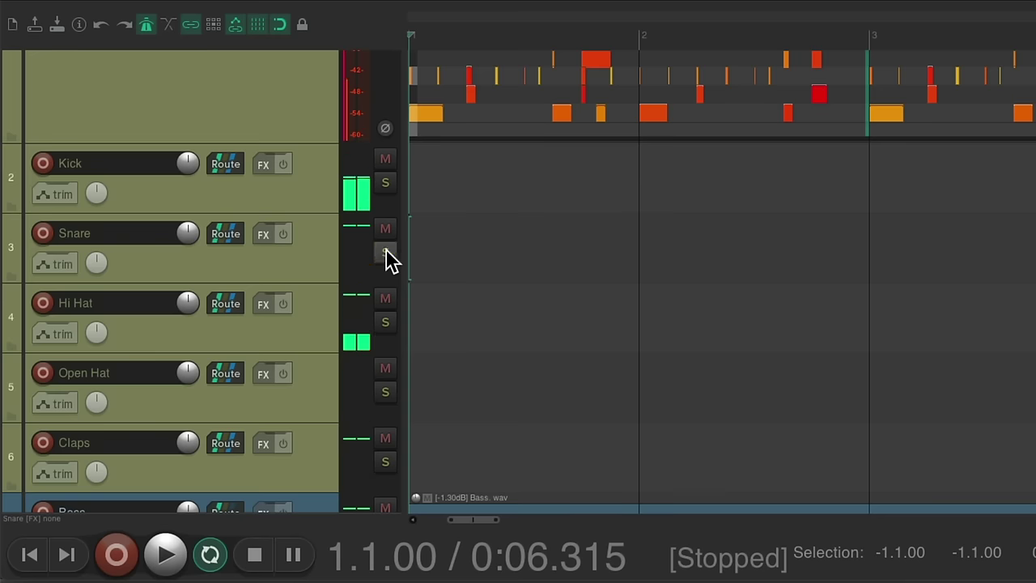
left_click(386, 323)
key("space")
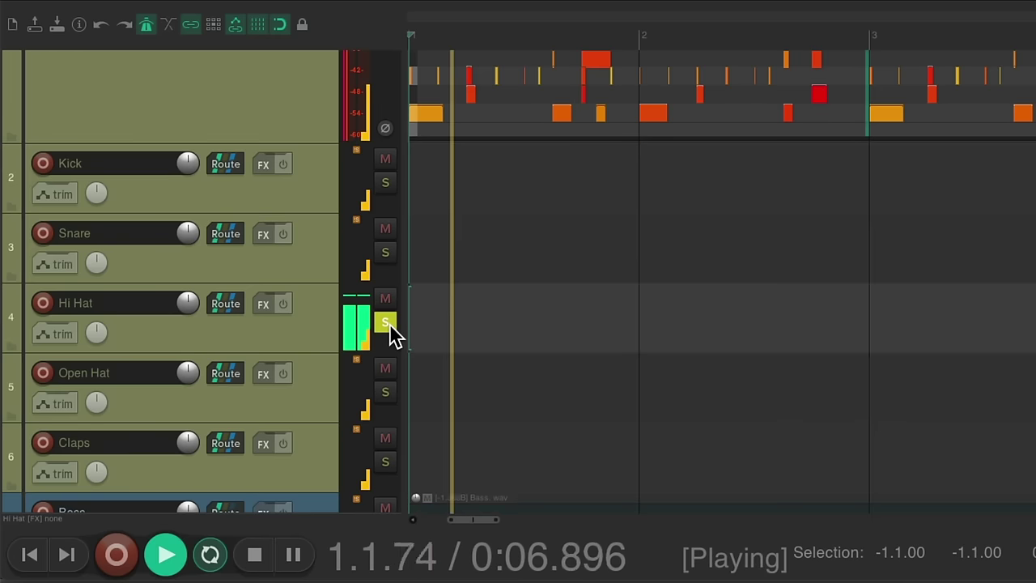
key("space")
left_click(386, 324)
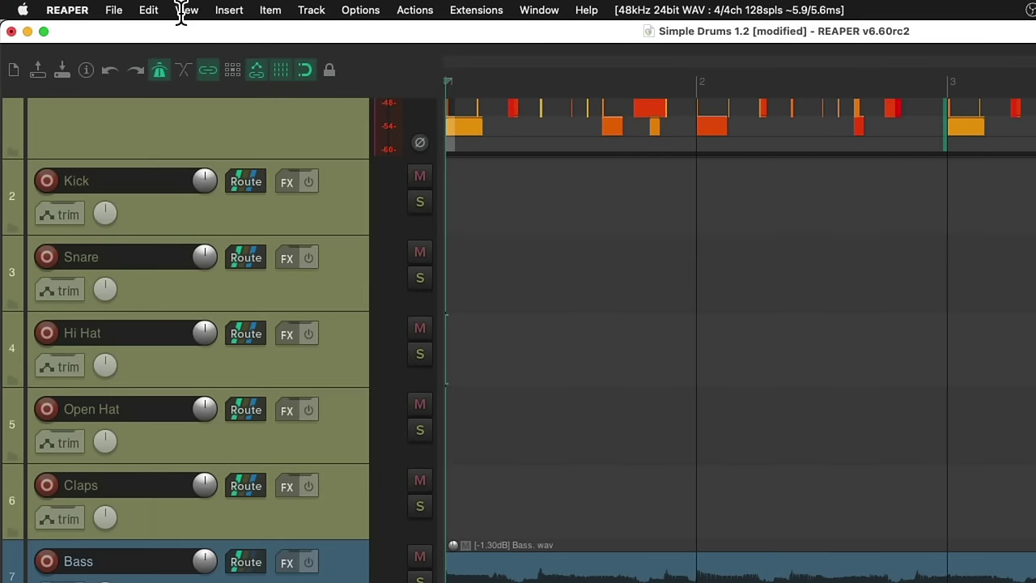
Hide tracks 2 to 6, Kick through Claps, from the track control panel using the Track Manager.
left_click(187, 10)
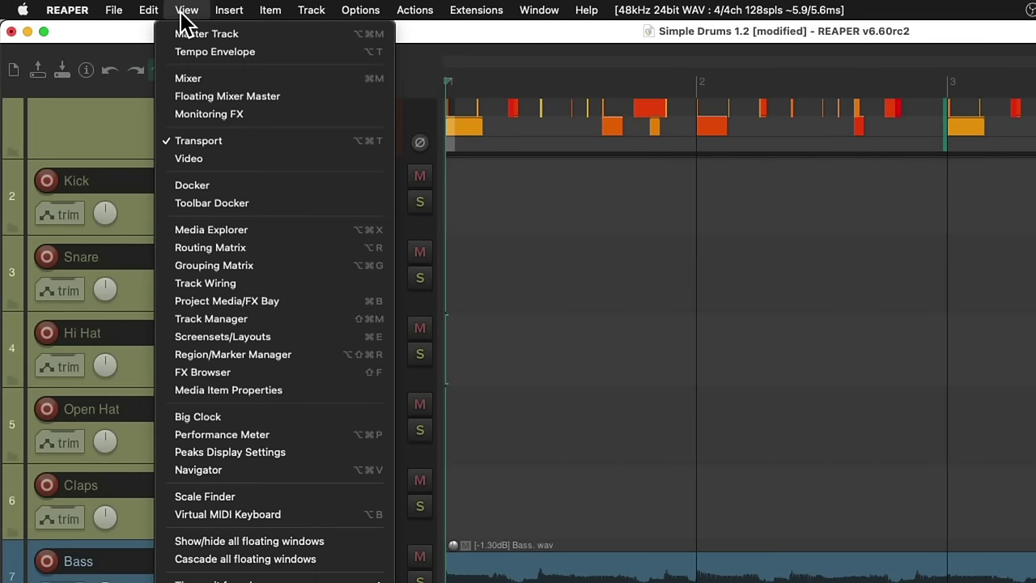
left_click(162, 319)
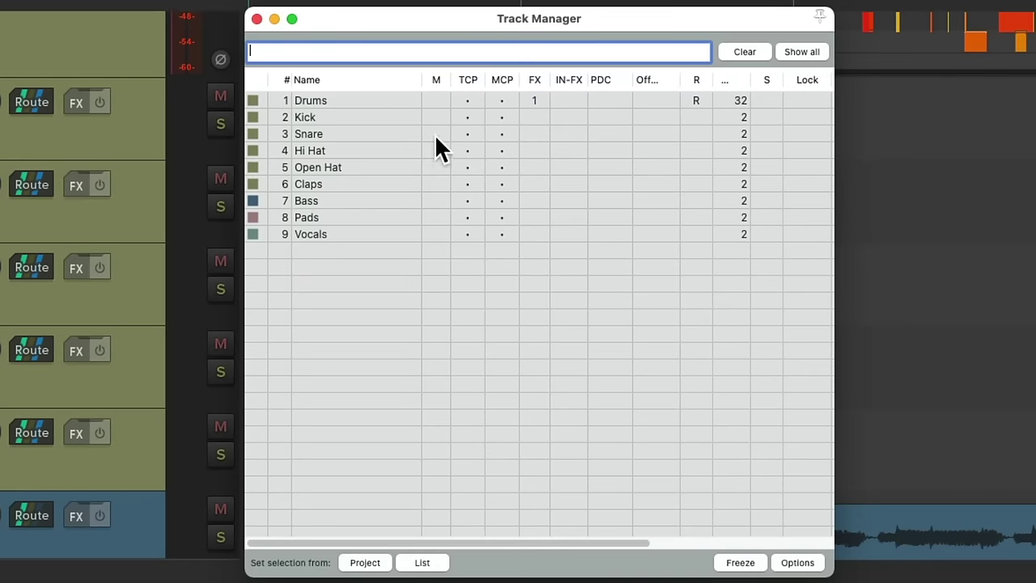
left_click(389, 116)
left_click(379, 183, "shift")
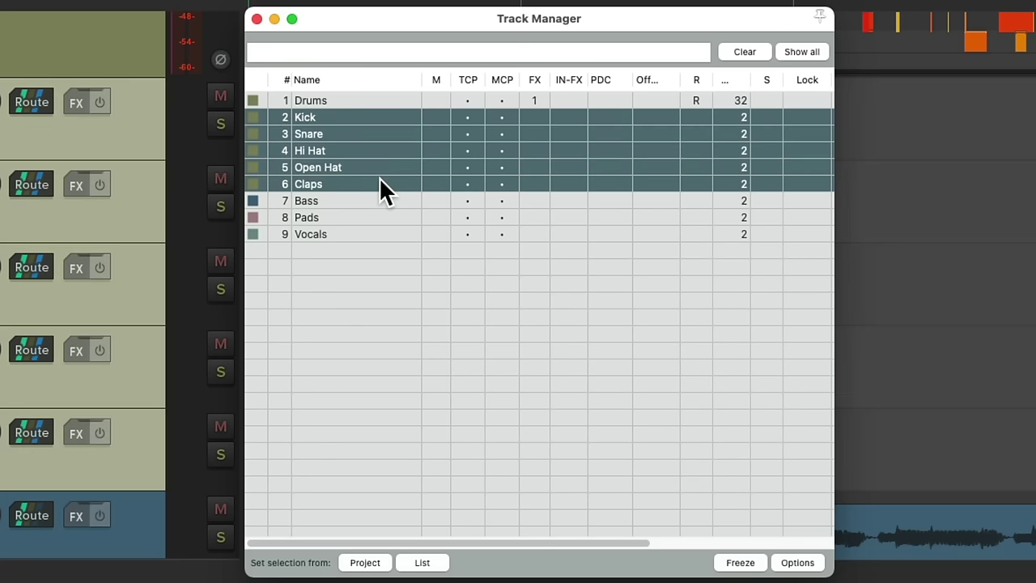
left_click(477, 117)
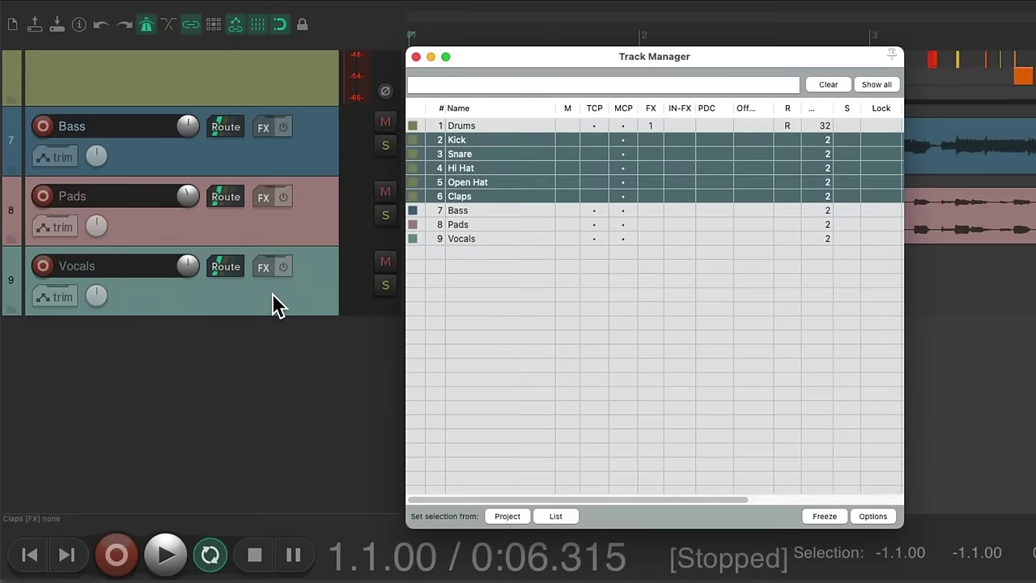
Hide the Drums track from the mixer and close the Track Manager.
scroll(88, 306, "up", 4)
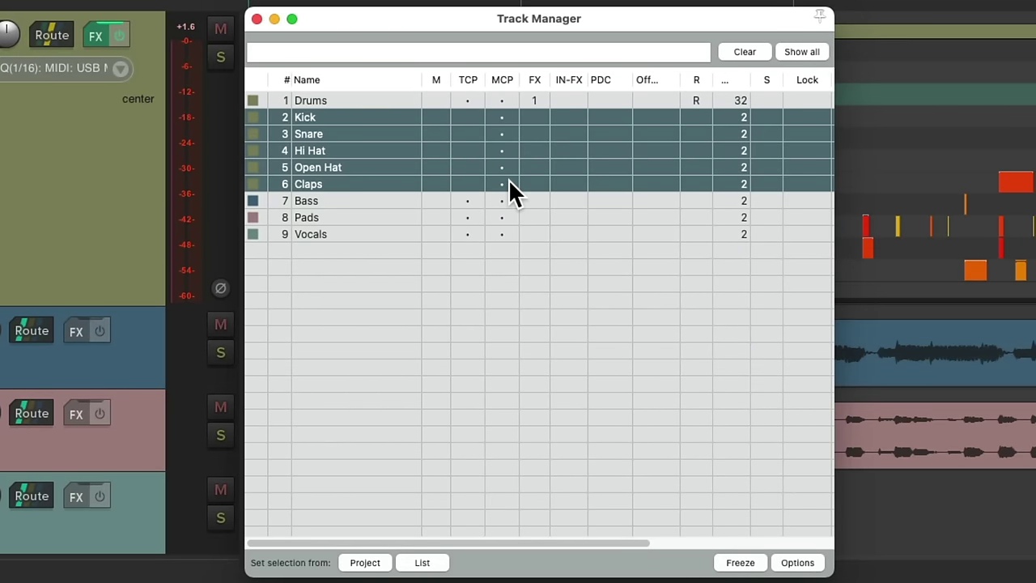
left_click(397, 100)
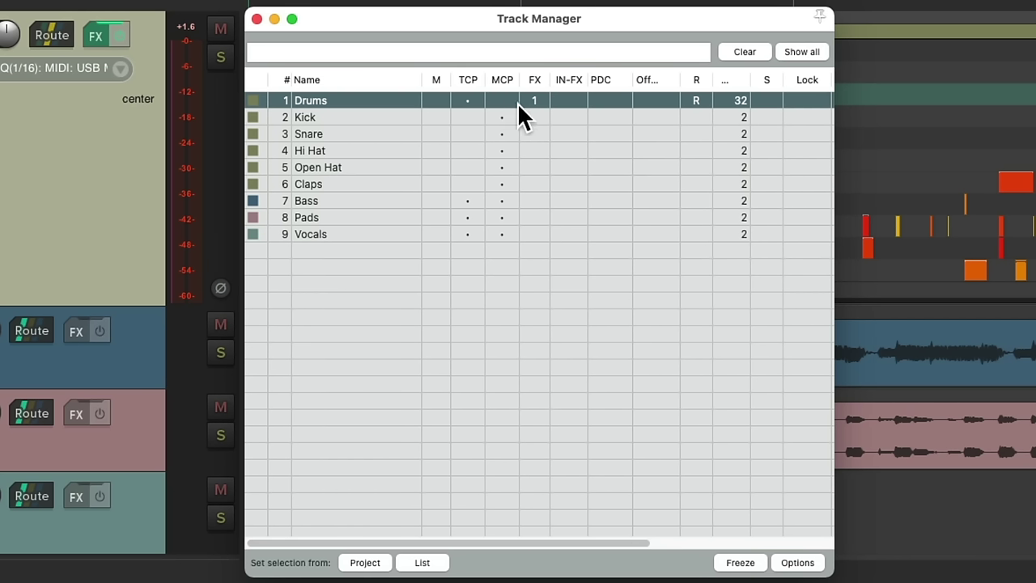
left_click(256, 19)
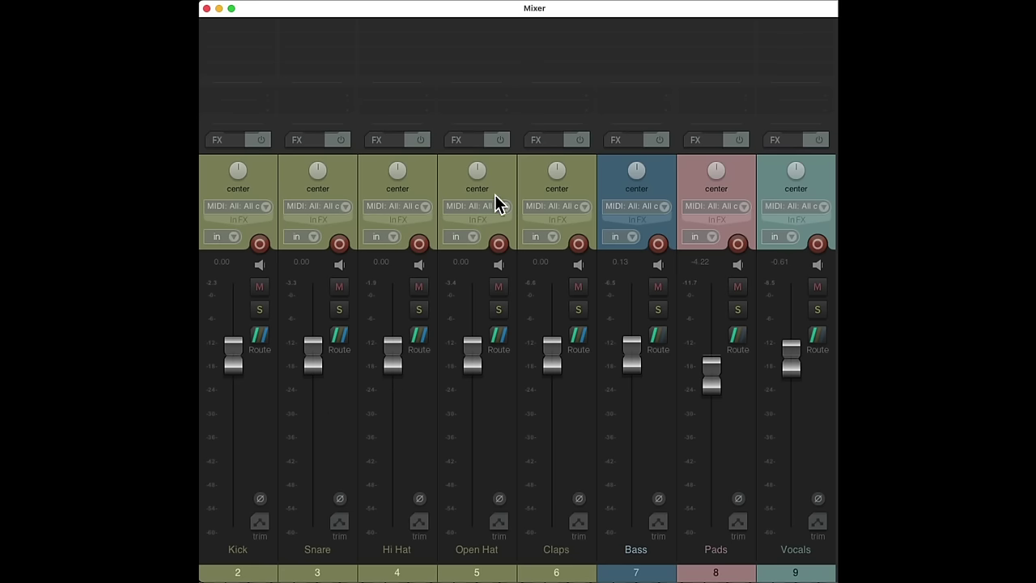
Play the song and lower the mixer levels of Hi Hat to -5.84 dB and Open Hat to -5.63 dB.
key("space")
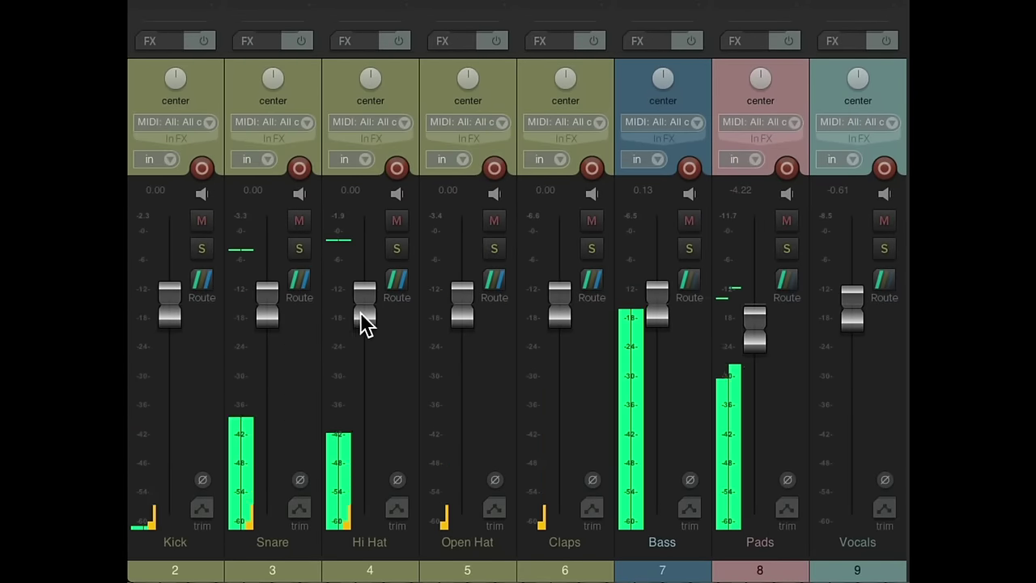
left_click_drag(362, 324, 365, 347)
left_click_drag(453, 338, 451, 349)
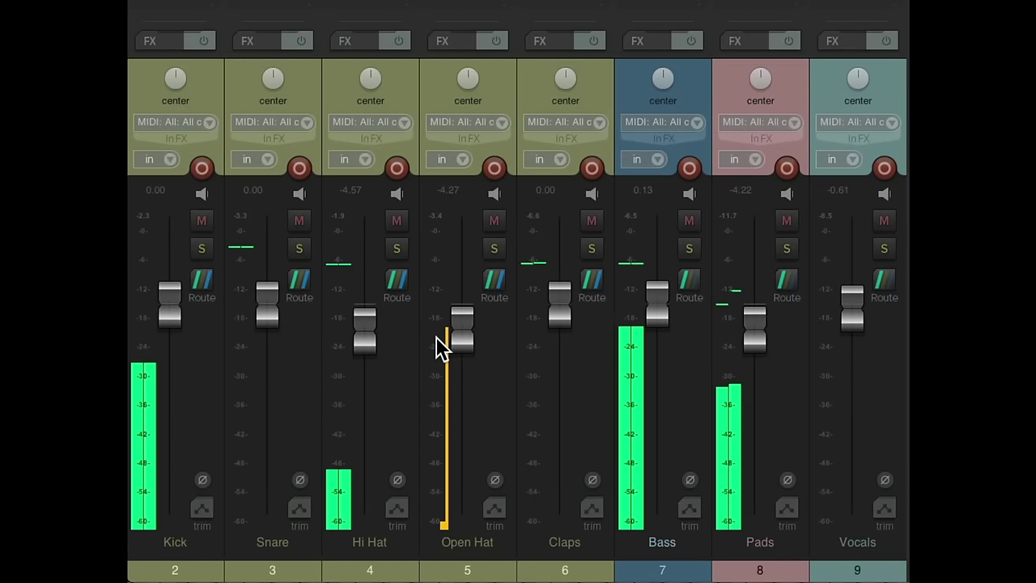
left_click_drag(359, 335, 361, 343)
left_click_drag(460, 342, 461, 348)
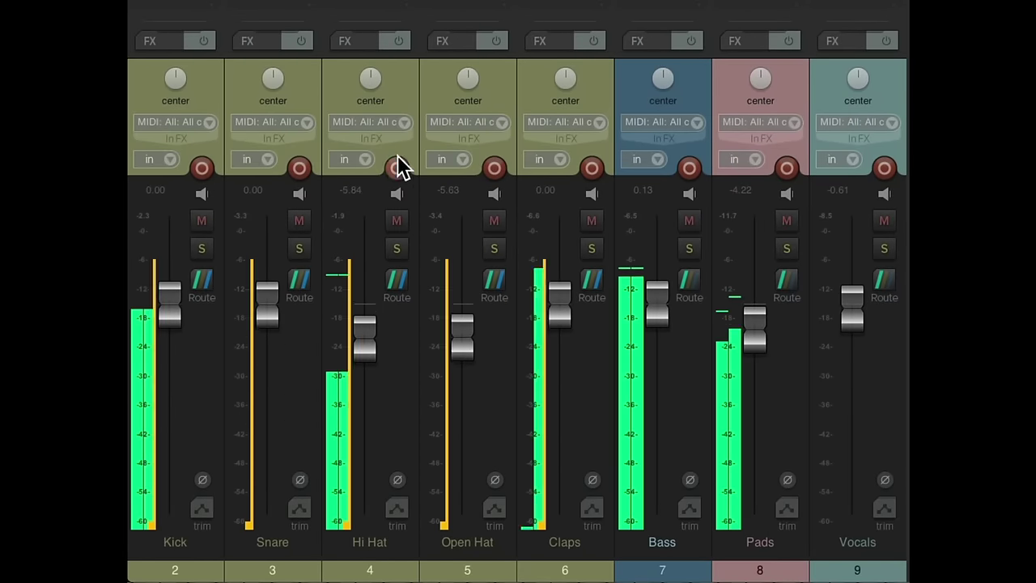
Pan the Hi Hat track to 50% left and the Open Hat track to 49% left.
left_click_drag(370, 83, 386, 88)
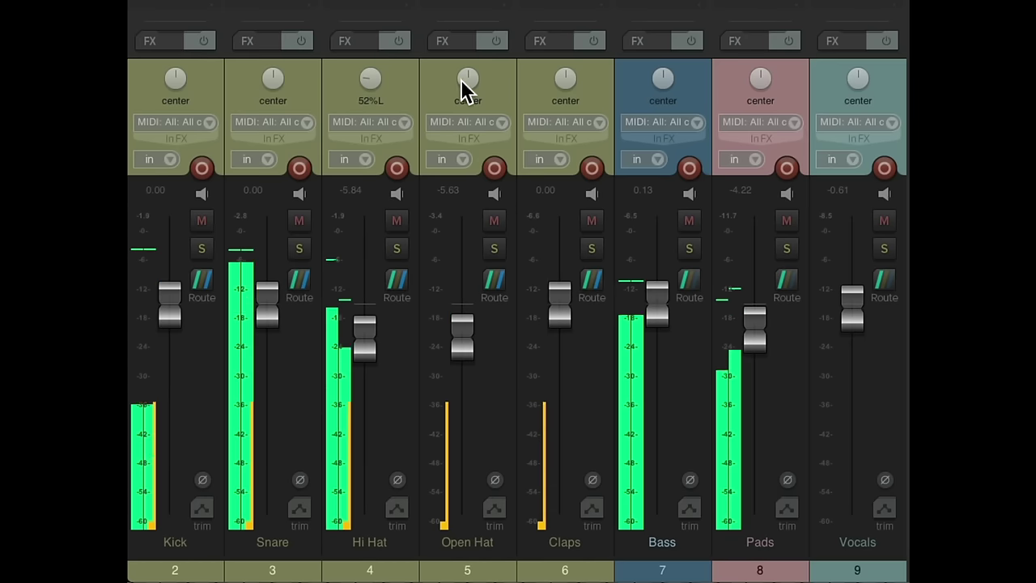
left_click_drag(467, 84, 467, 91)
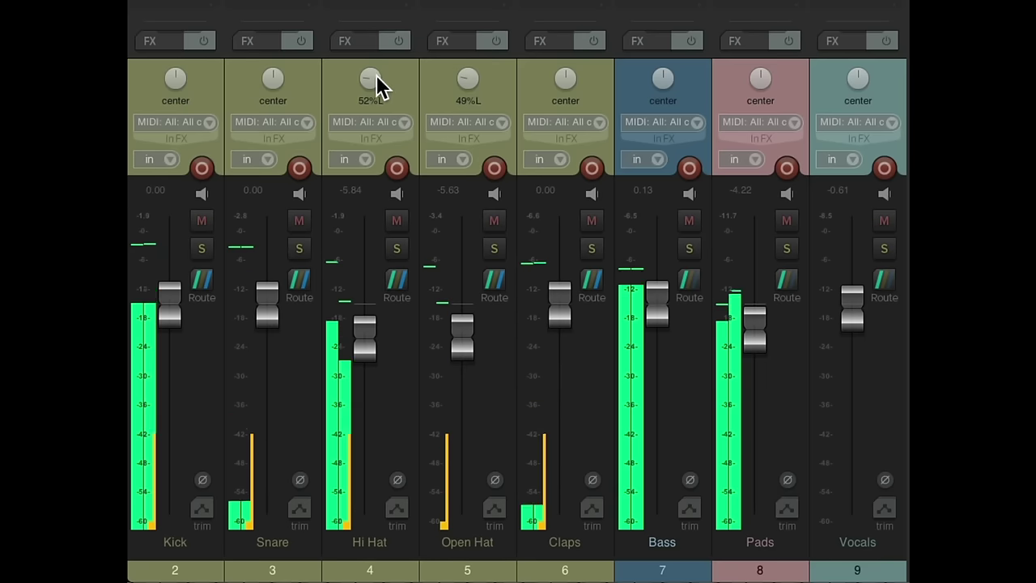
left_click_drag(376, 78, 375, 75)
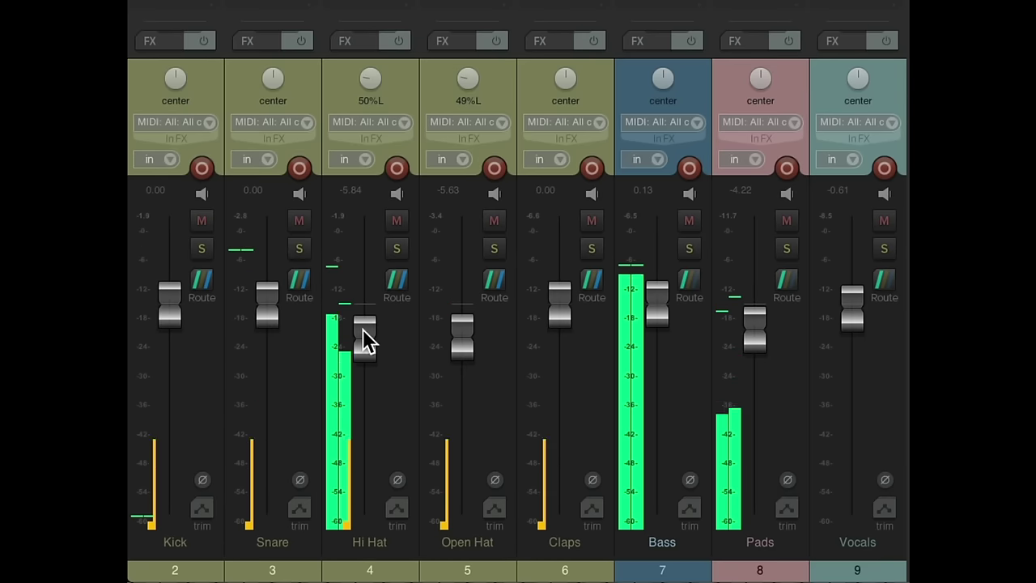
Set the levels of Hi Hat to -5.58, Open Hat to -6.20, Snare to -2.08, Kick to -0.80 and Claps to -3.24 dB.
left_click_drag(363, 340, 364, 338)
left_click_drag(458, 343, 458, 347)
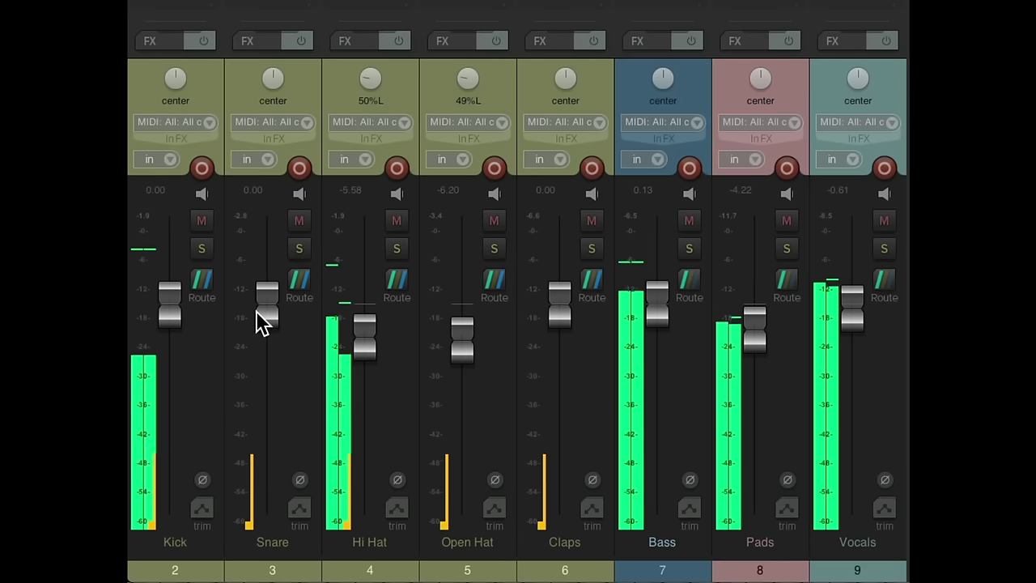
left_click_drag(264, 324, 265, 333)
left_click_drag(175, 325, 176, 327)
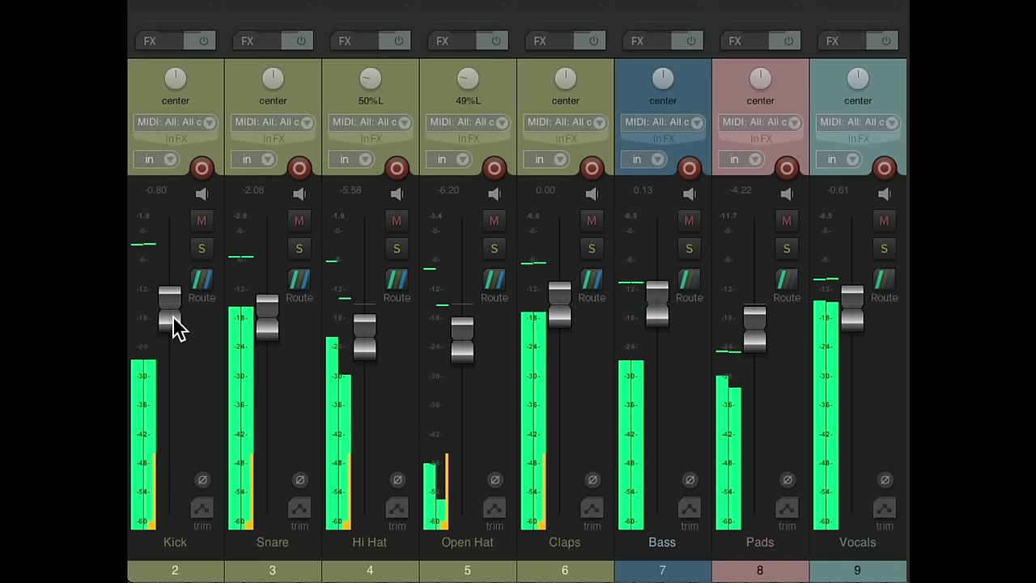
left_click_drag(550, 315, 549, 326)
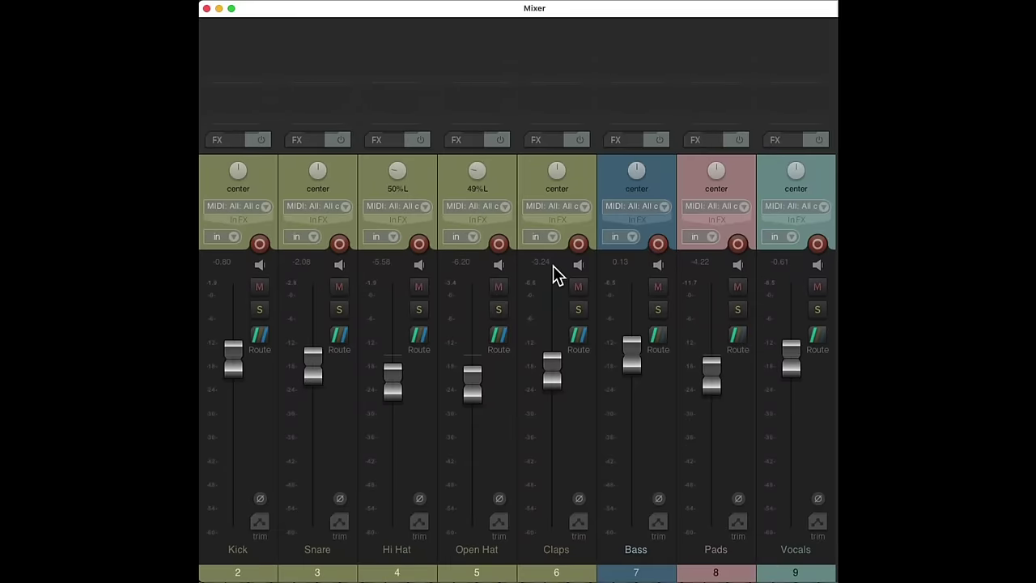
Add ReaComp to the Kick track and set its threshold to -10.3 dB.
double_click(243, 37)
type("comp")
left_click(455, 120)
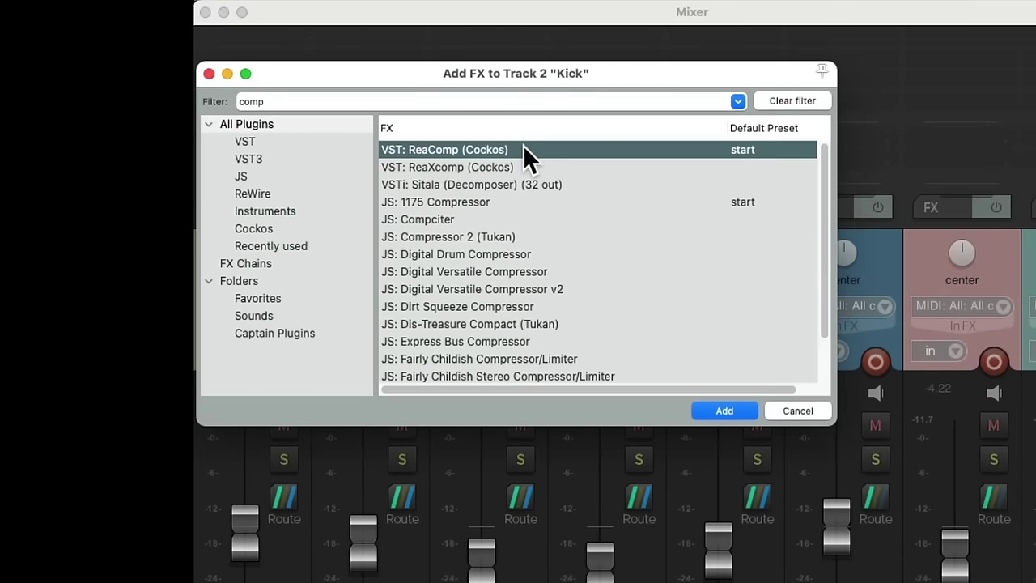
double_click(522, 147)
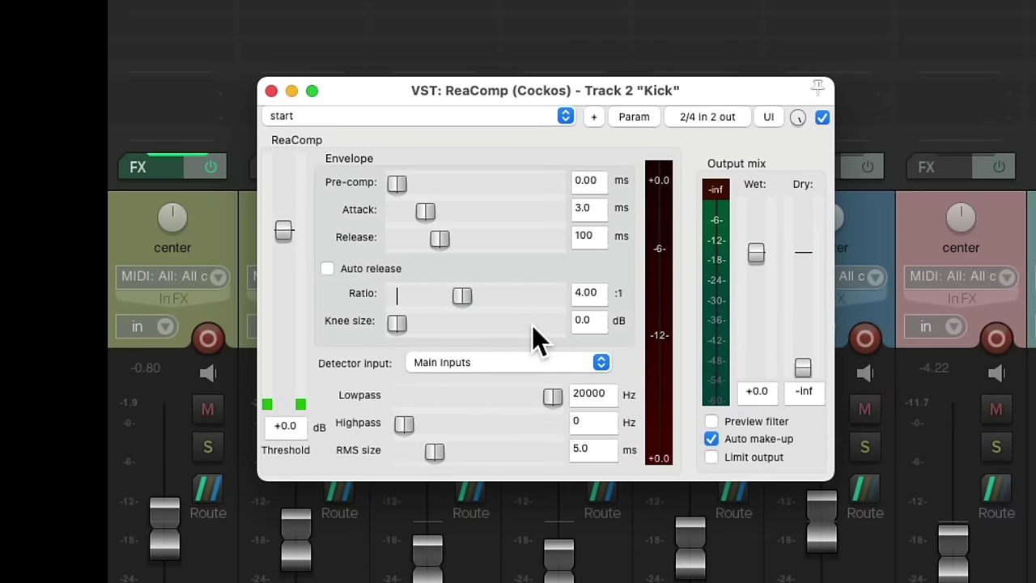
left_click_drag(285, 231, 288, 275)
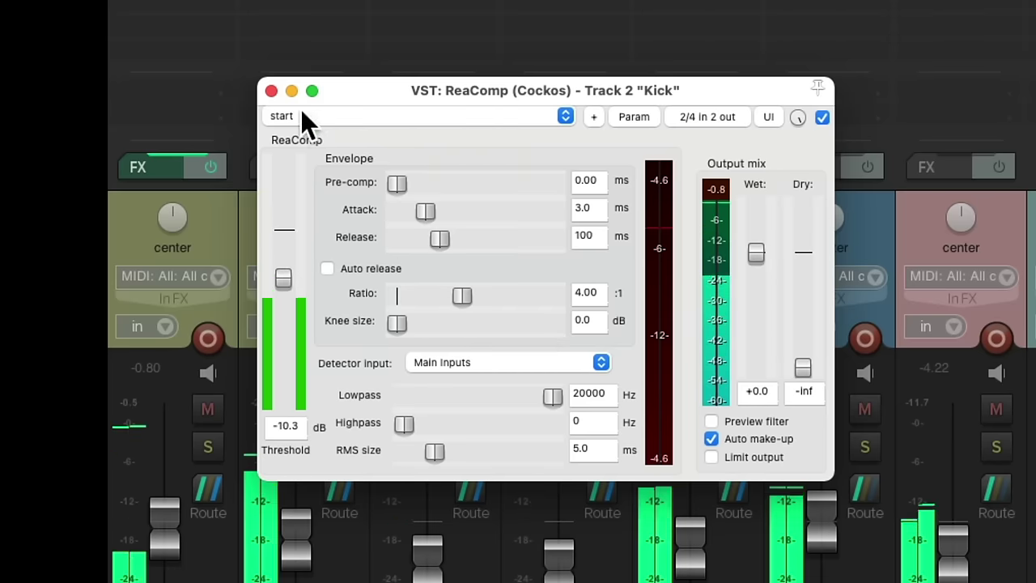
left_click(271, 91)
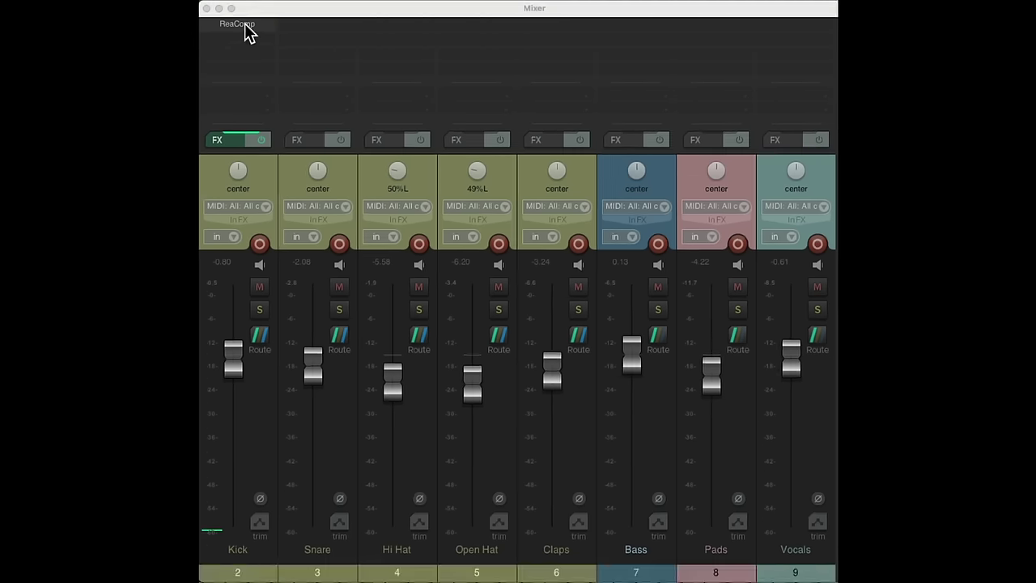
Copy the Kick's ReaComp to the Snare track and set its threshold to -11.4 dB.
left_click_drag(245, 25, 313, 27)
double_click(317, 25)
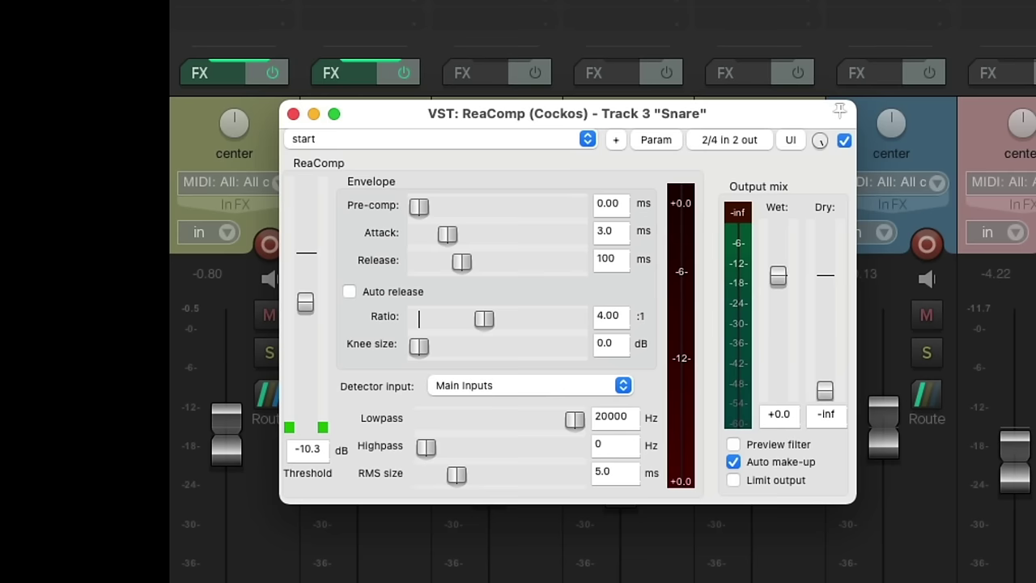
left_click_drag(307, 301, 307, 305)
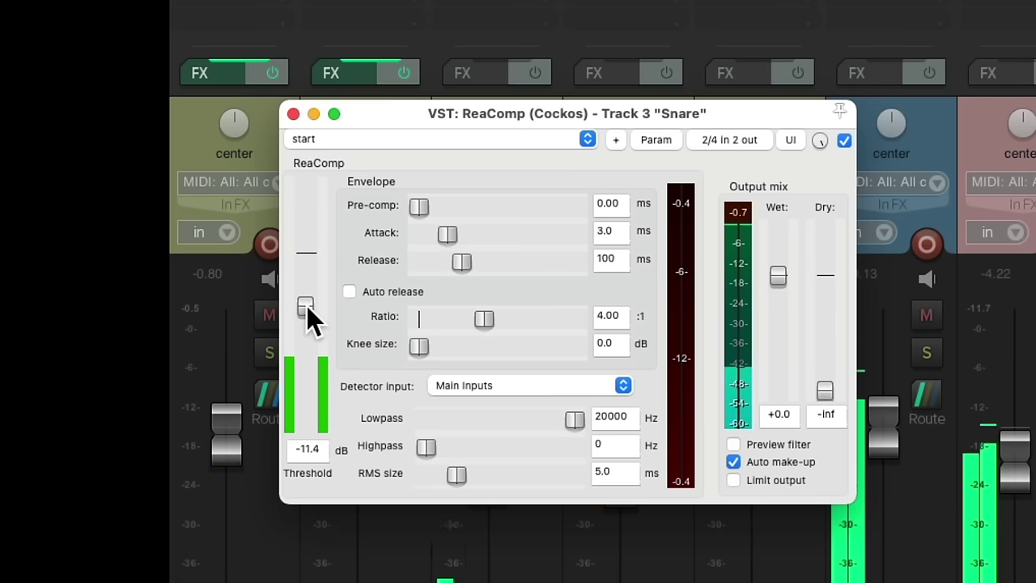
left_click(292, 114)
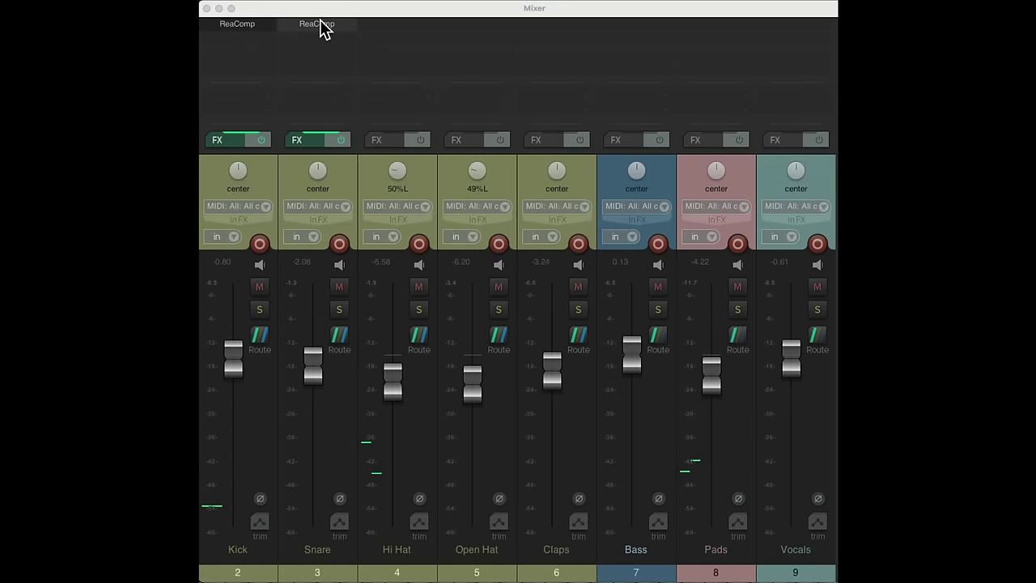
Copy the Snare's ReaComp to the Claps track and lower the Claps level to -4.47 dB.
left_click_drag(322, 29, 552, 23)
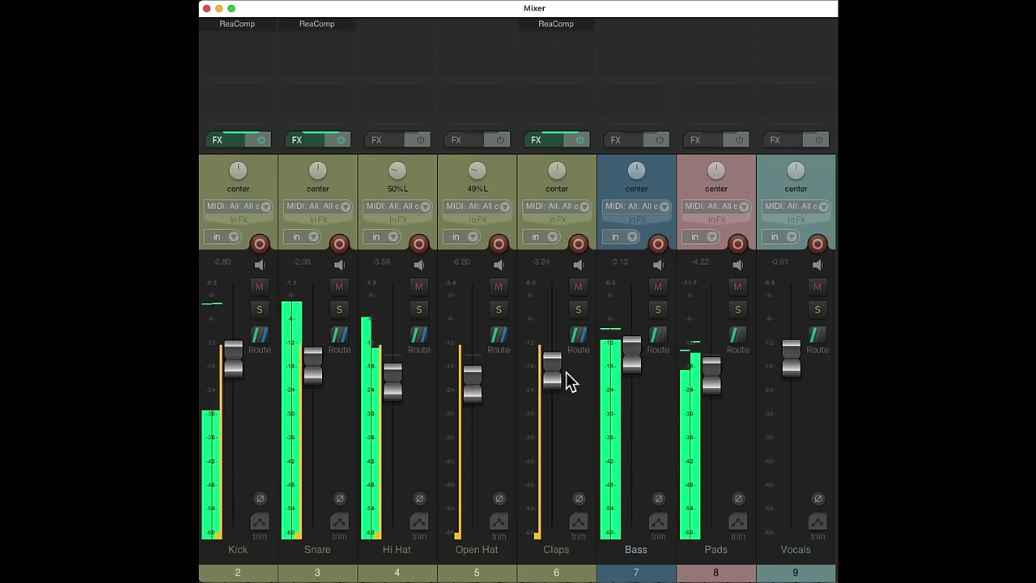
left_click_drag(550, 375, 547, 380)
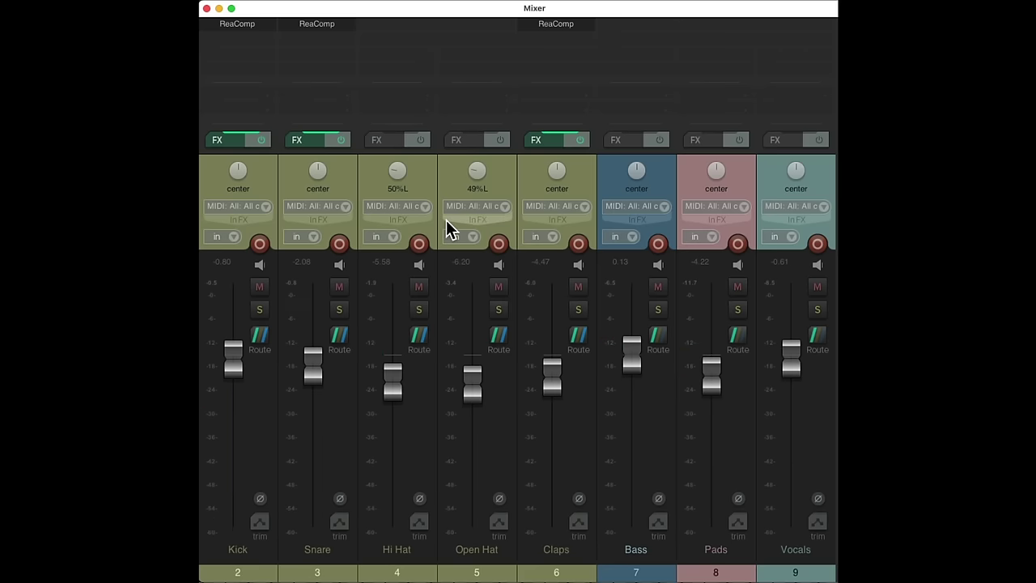
Add ReaEQ to the Kick track and copy it to the Snare, Hi Hat, Open Hat and Claps tracks.
double_click(263, 46)
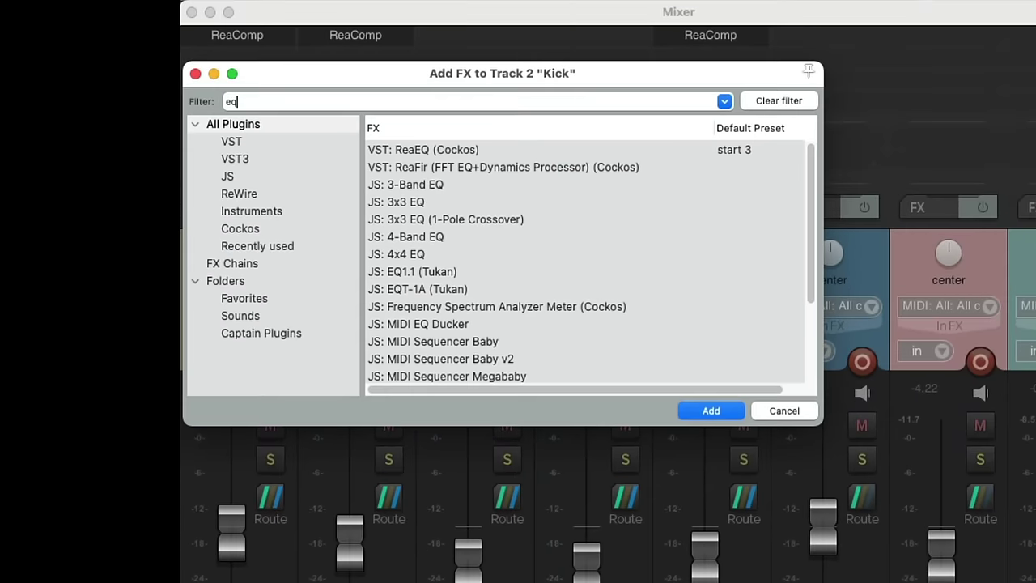
left_click(535, 150)
double_click(536, 151)
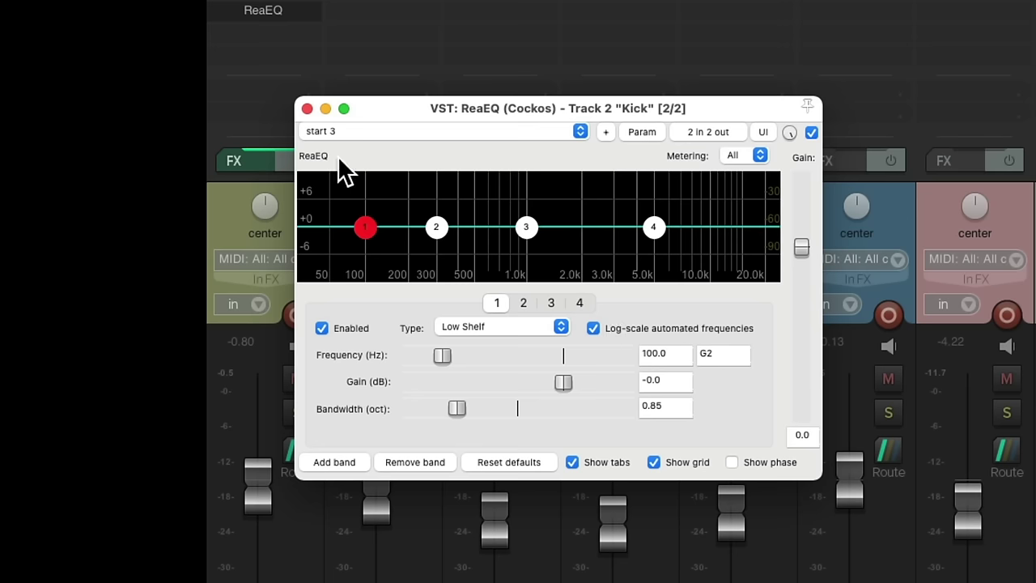
left_click(306, 109)
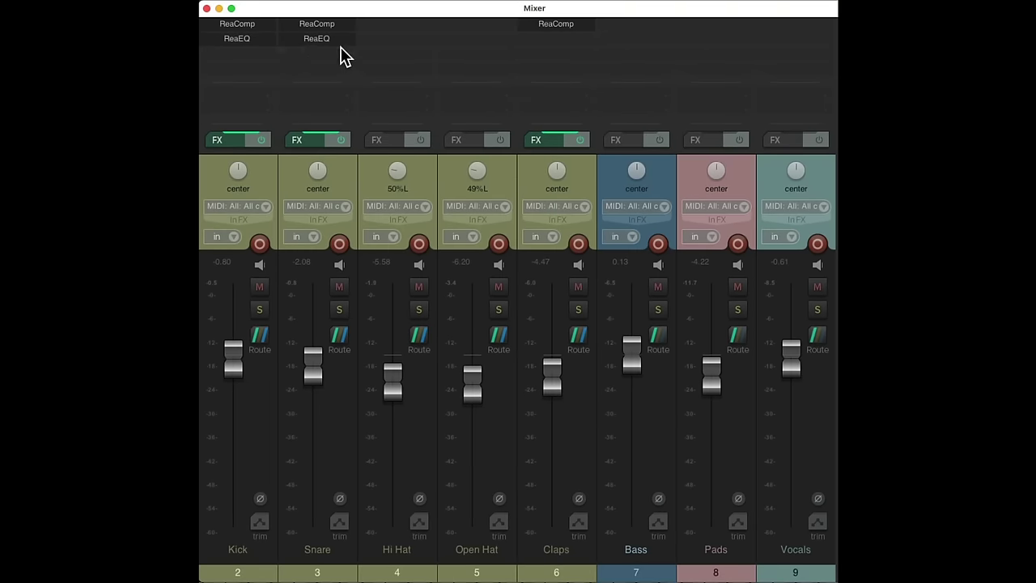
left_click_drag(336, 45, 576, 43)
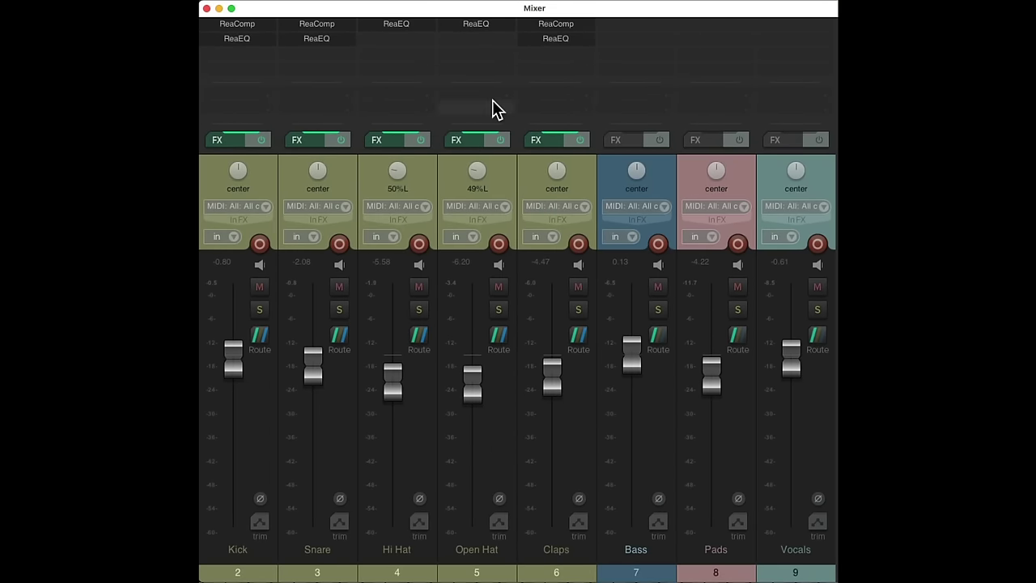
Play the song and set Hi Hat to -6.46, Open Hat to -6.10 and Snare to -2.60 dB, lowering Kick and Claps slightly.
key("space")
left_click_drag(393, 387, 396, 397)
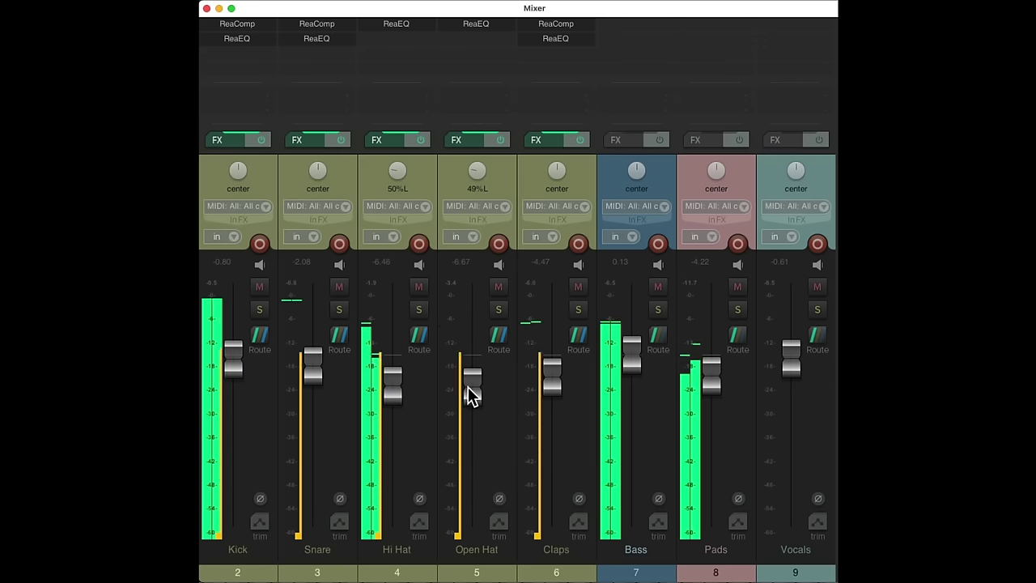
left_click_drag(468, 386, 467, 384)
left_click_drag(317, 375, 318, 379)
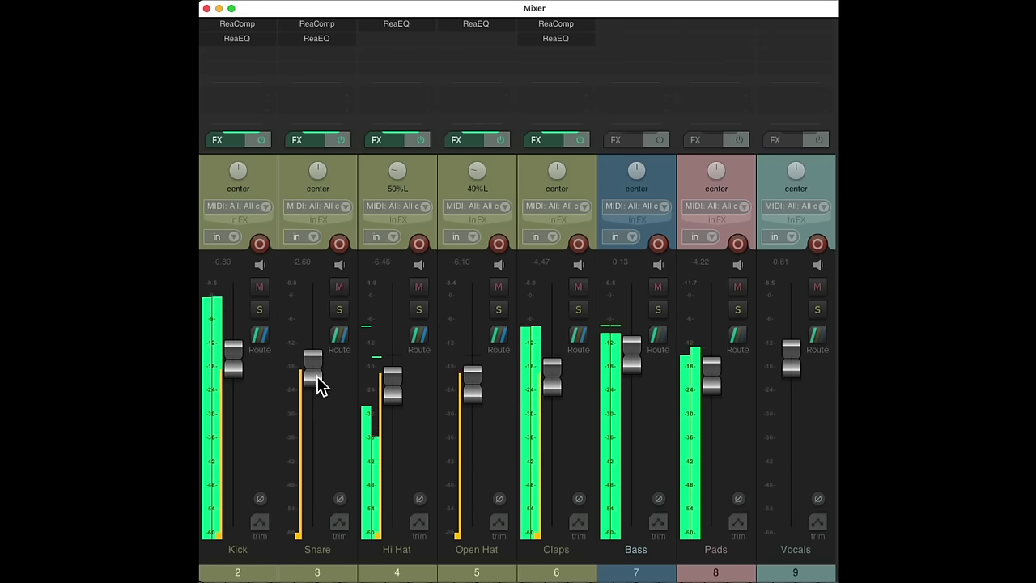
left_click_drag(238, 373, 236, 377)
left_click_drag(554, 390, 557, 398)
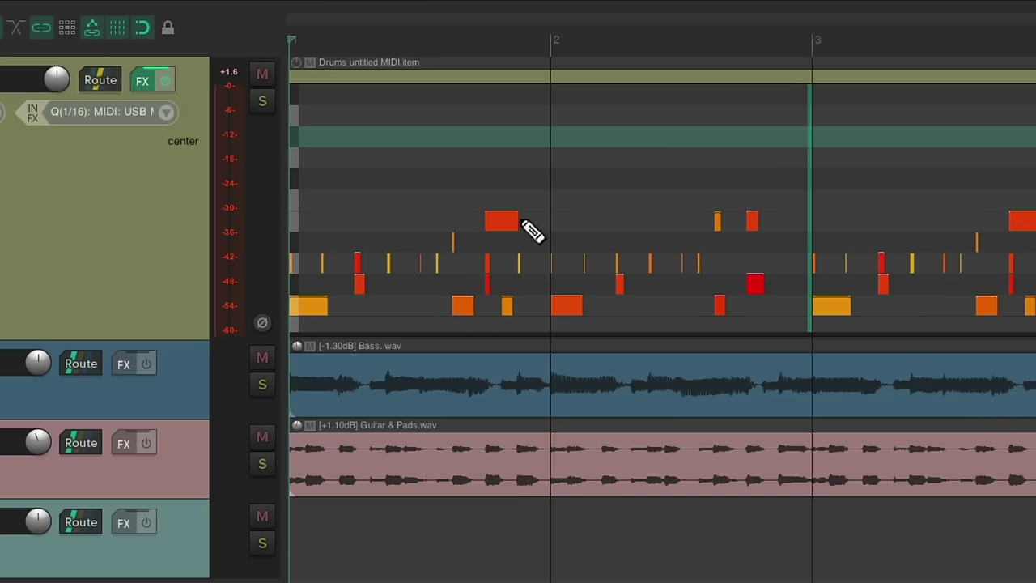
Delete the long claps note in bar 1 of the Drums item and play the pattern back.
double_click(496, 223)
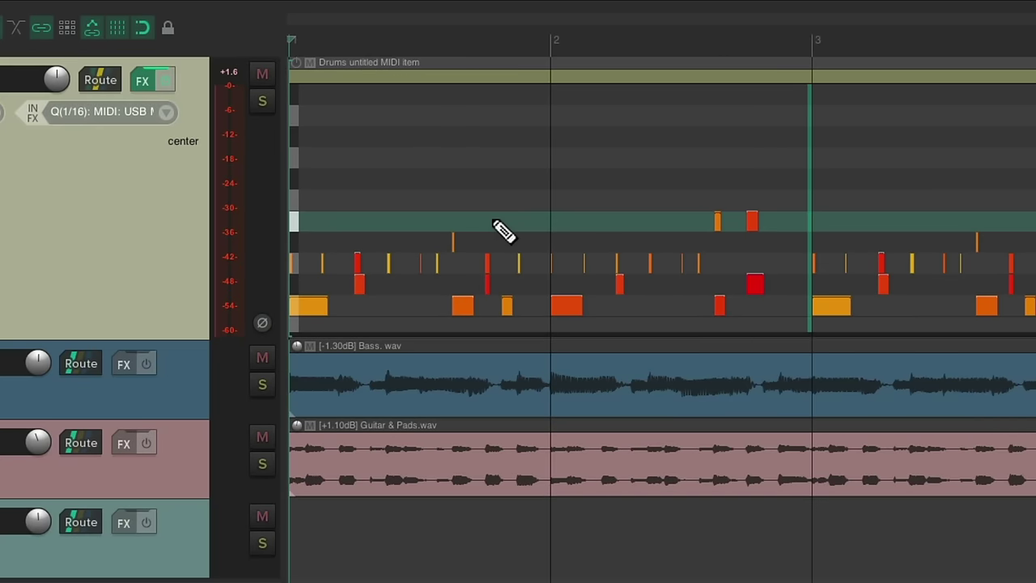
key("space")
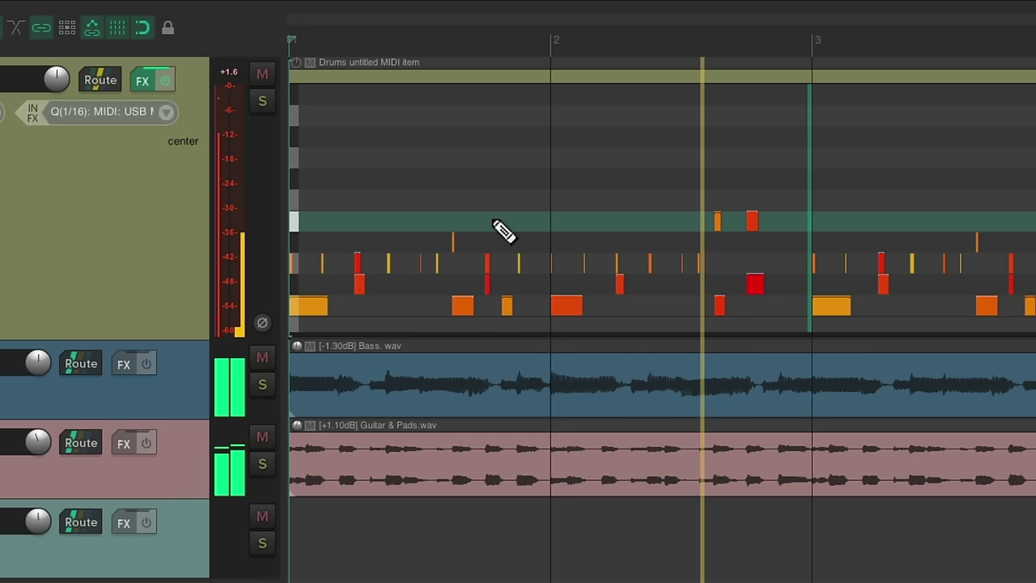
key("space")
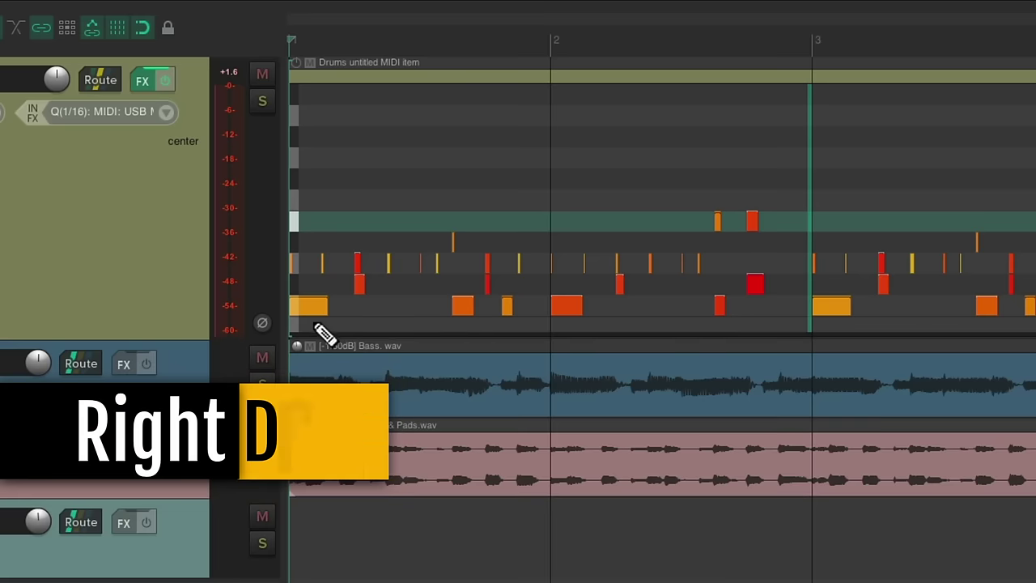
Delete all kick and snare notes in the Drums item and record a new kick and snare part over the loop.
left_click_drag(312, 322, 774, 280)
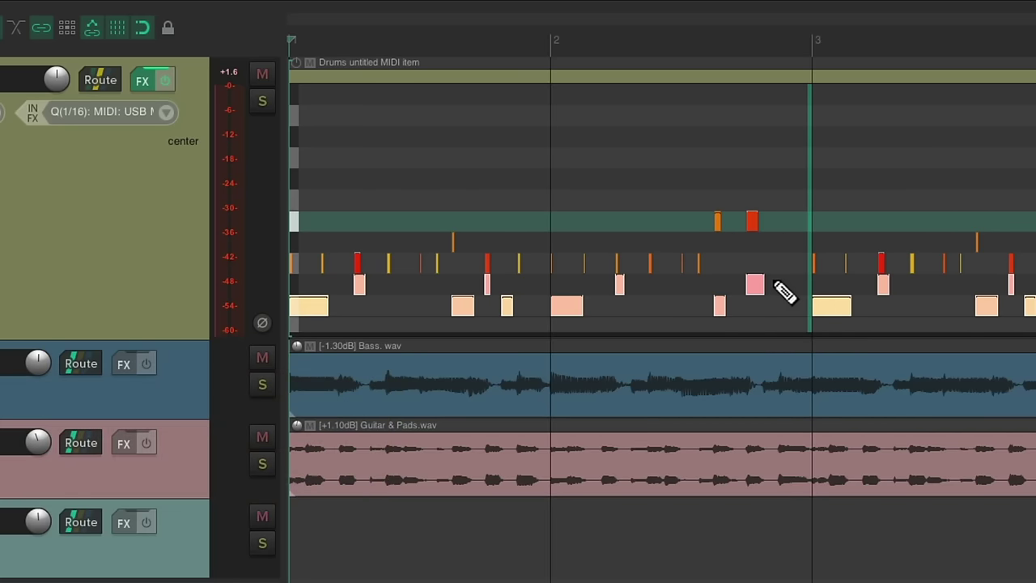
key("Delete")
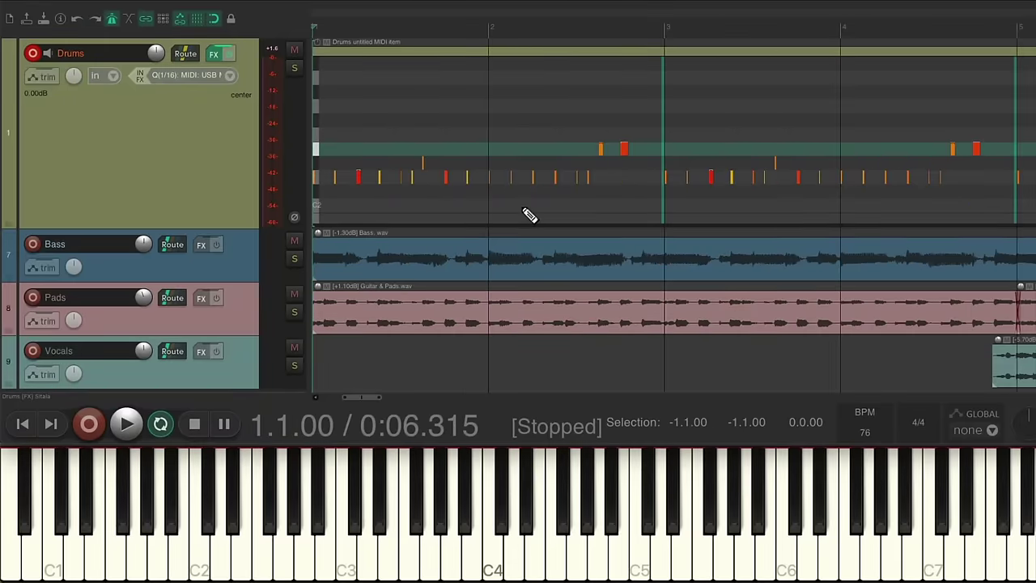
key("ctrl+r")
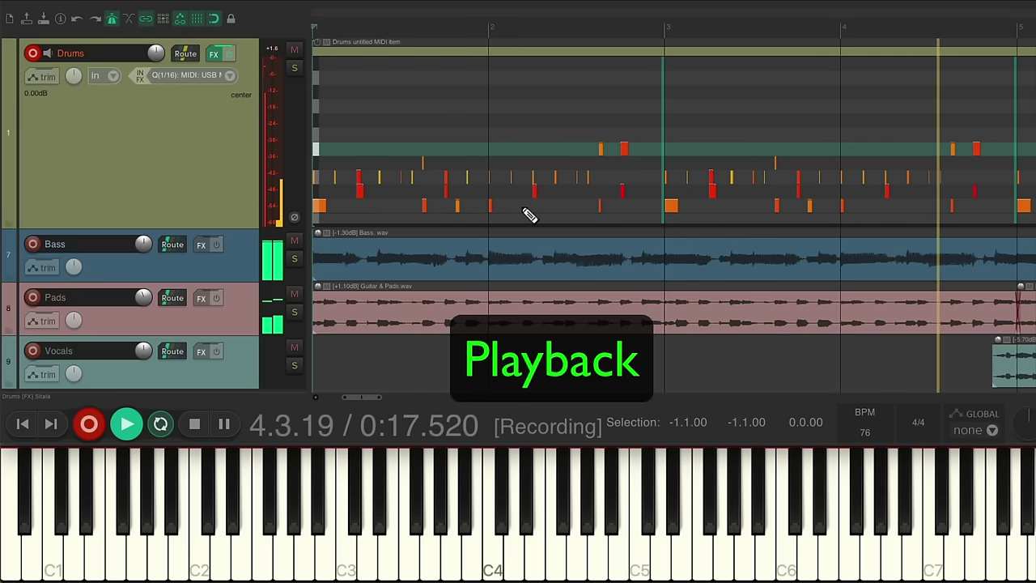
key("space")
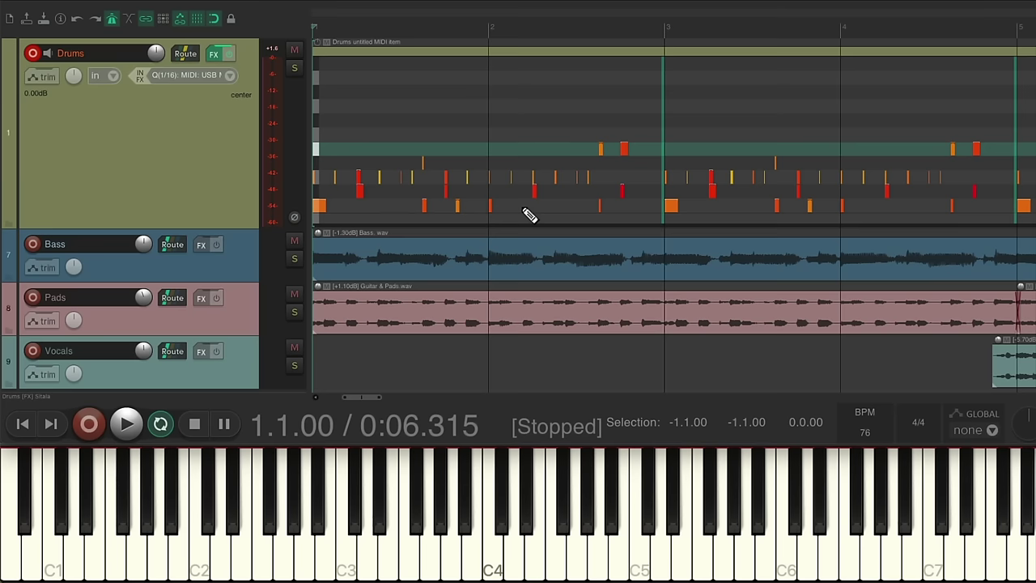
Save the Drums, Kick, Snare, Hi Hat, Open Hat and Claps tracks as a track template named "Drums - Start".
key("super+alt+m")
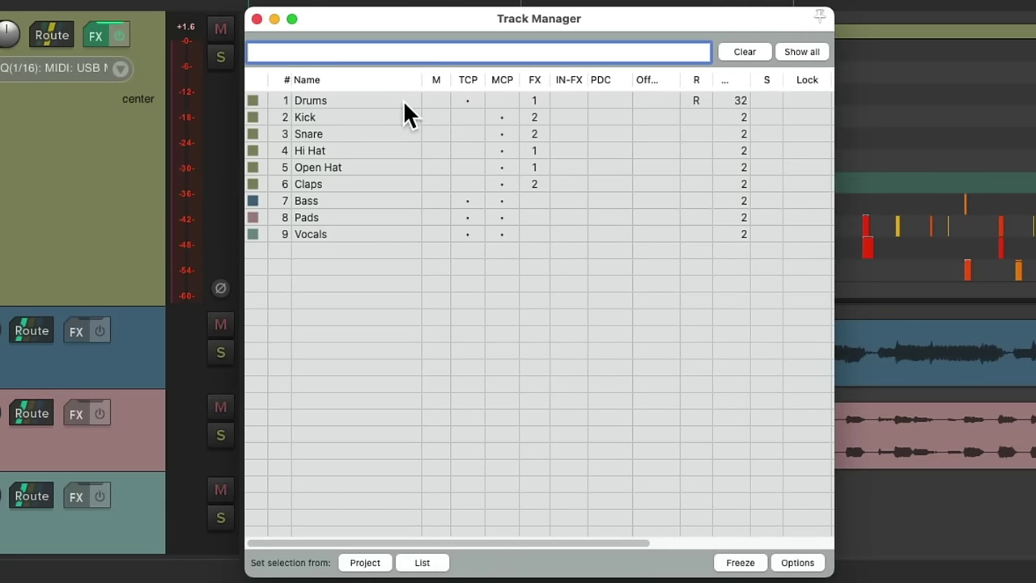
left_click(401, 98)
left_click(392, 182, "shift")
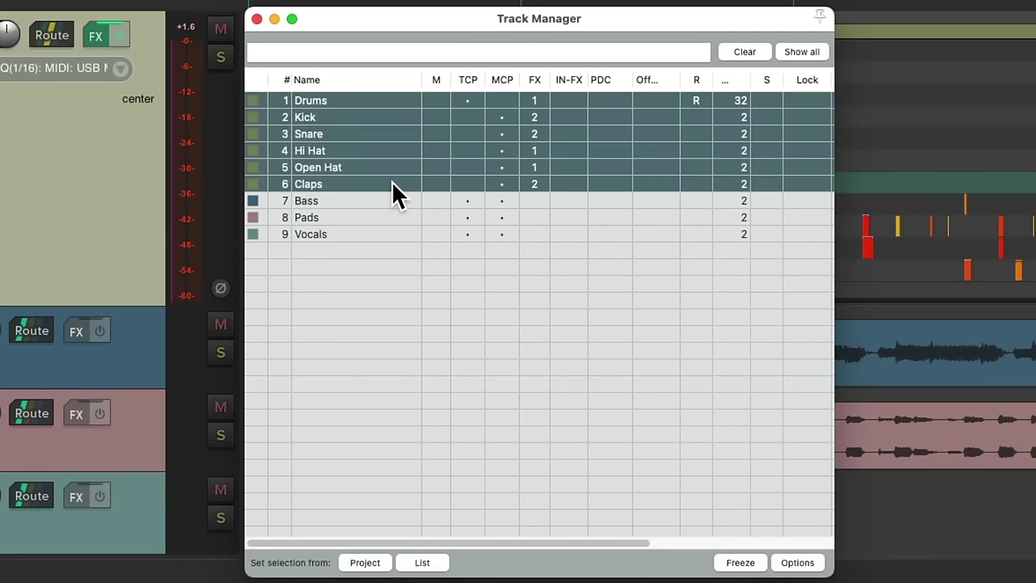
left_click(257, 19)
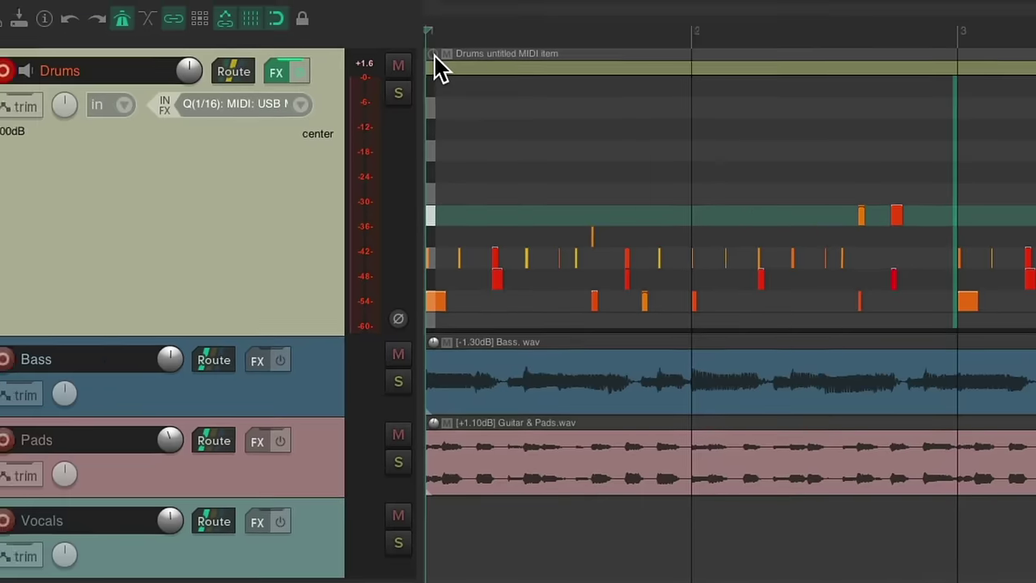
right_click(305, 196)
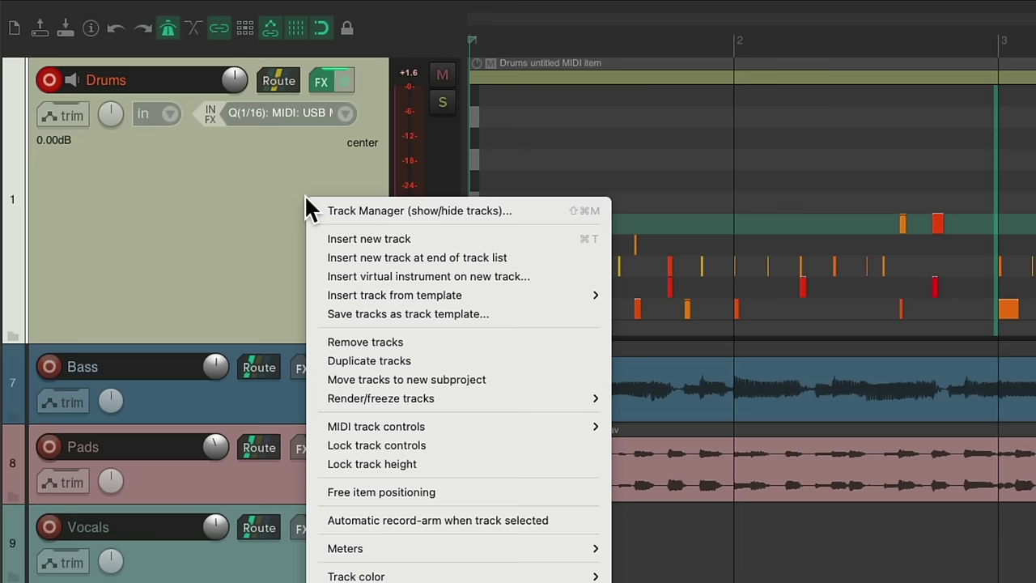
left_click(319, 318)
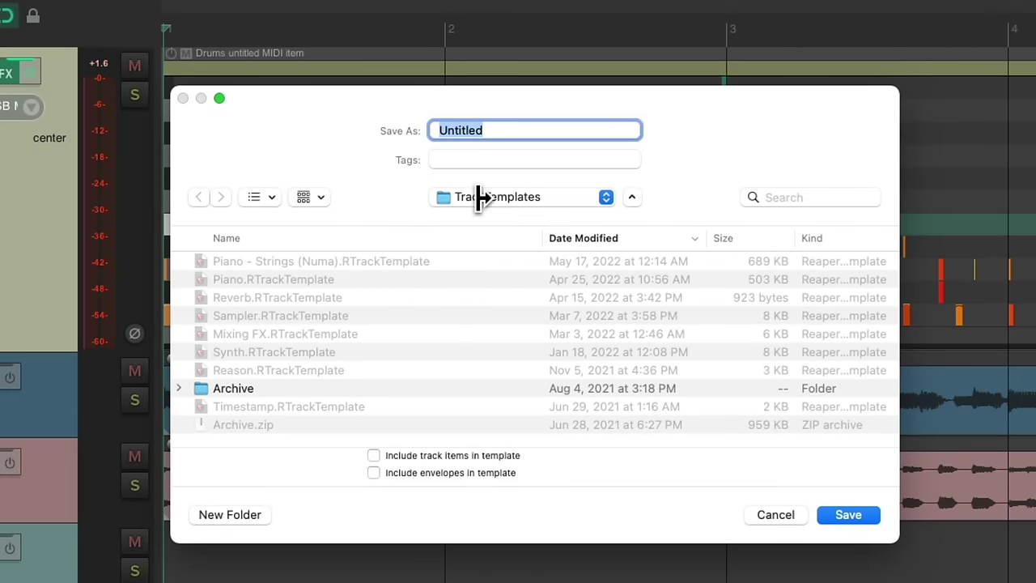
type("Drums - Start")
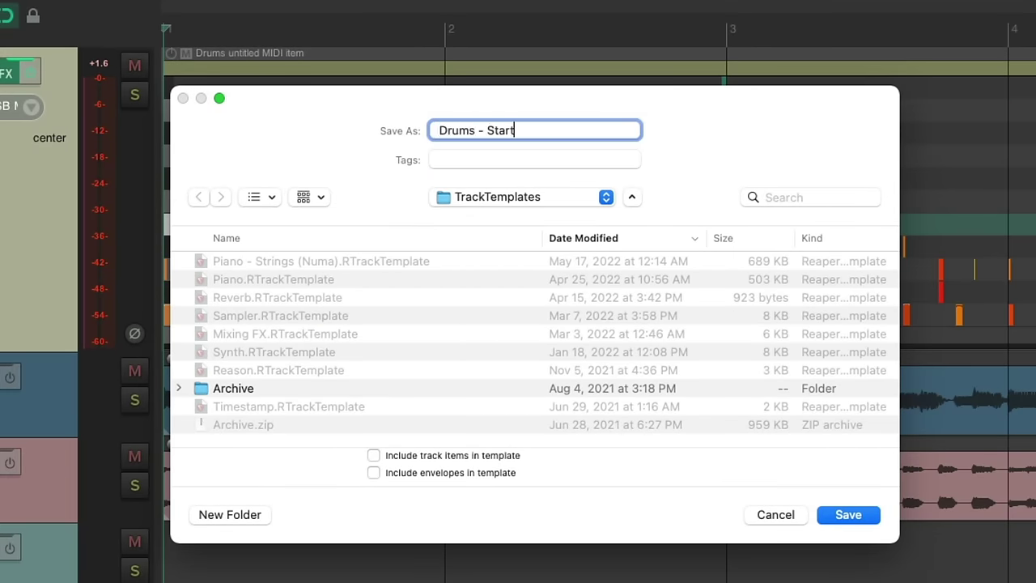
key("Return")
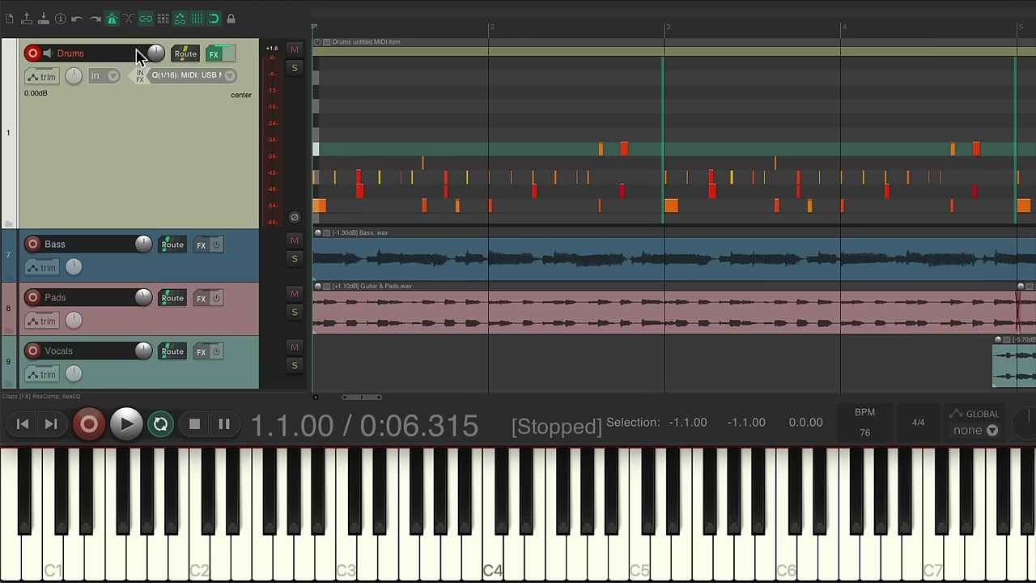
Remove all drum tracks from the project and play the remaining Bass, Pads and Vocals tracks.
key("Delete")
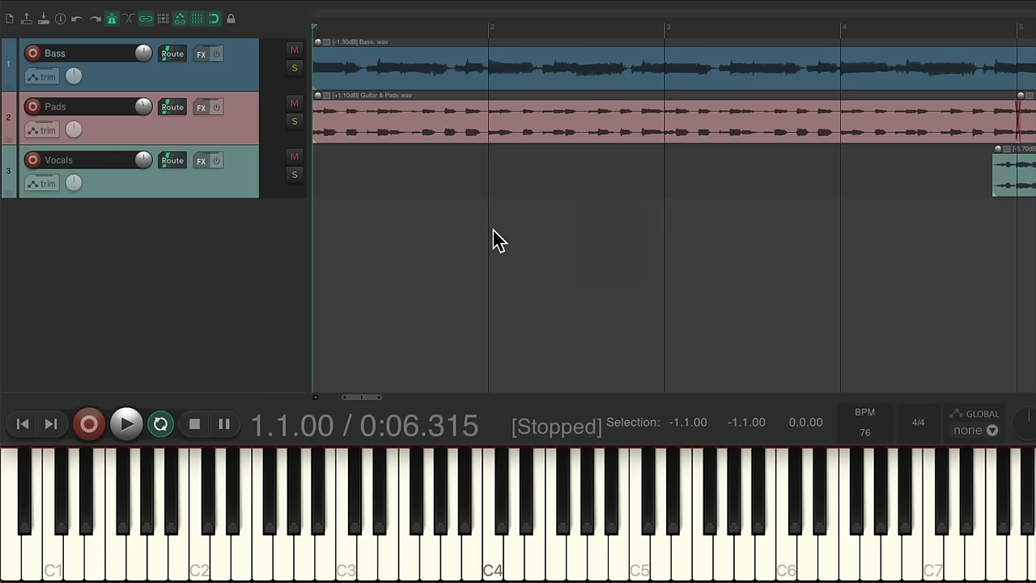
key("space")
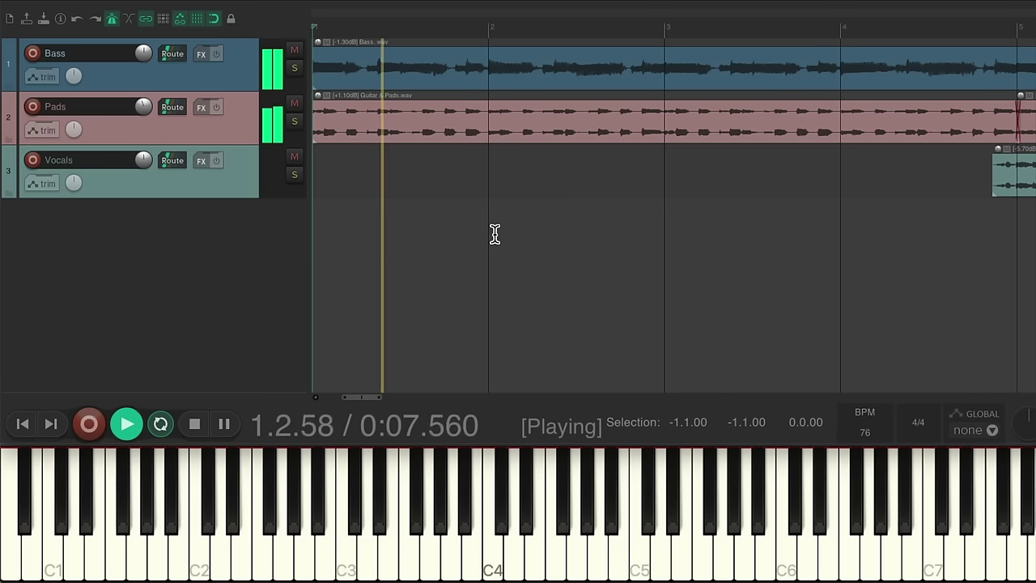
key("space")
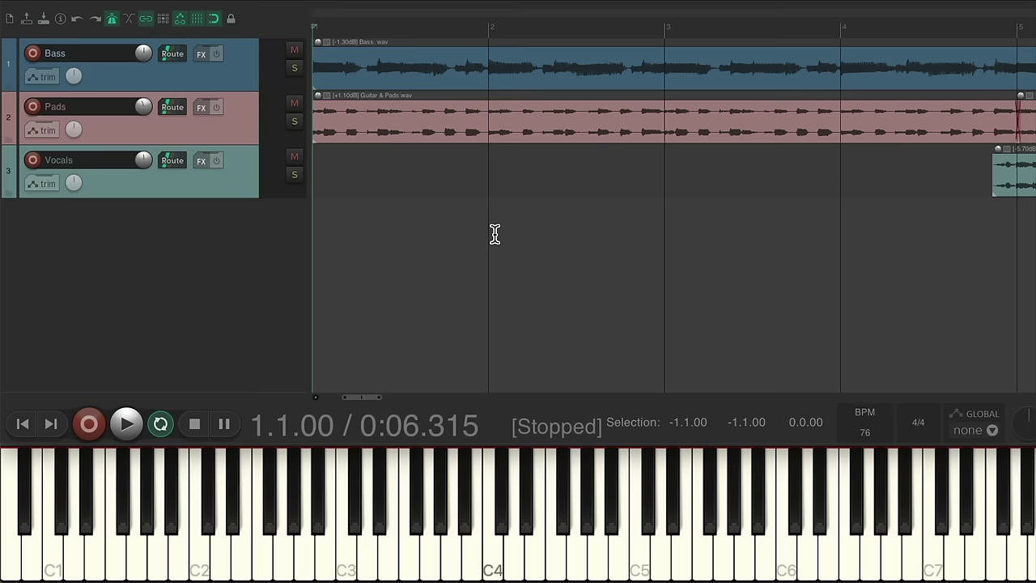
Insert the "Drums - Start" track template below the Vocals track.
right_click(235, 230)
mouse_move(247, 281)
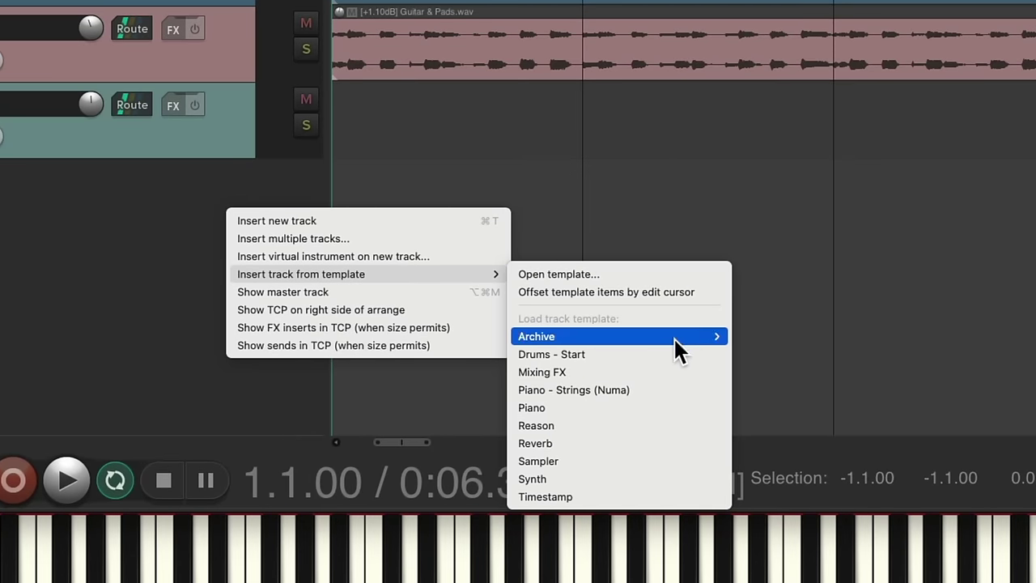
left_click(619, 353)
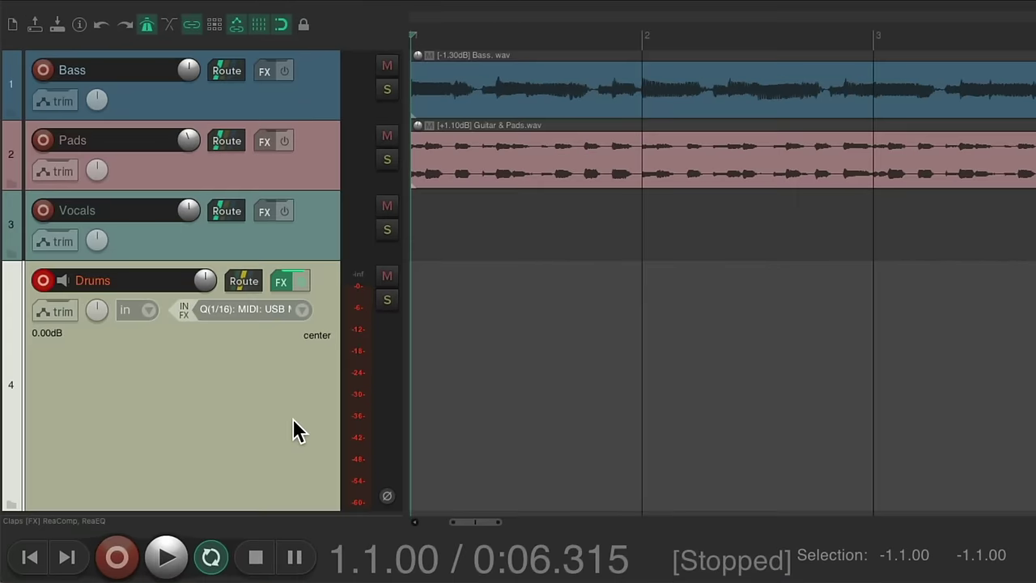
Move the Drums folder with its child tracks above the Bass track and check its MIDI overdub record mode.
left_click_drag(250, 412, 245, 61)
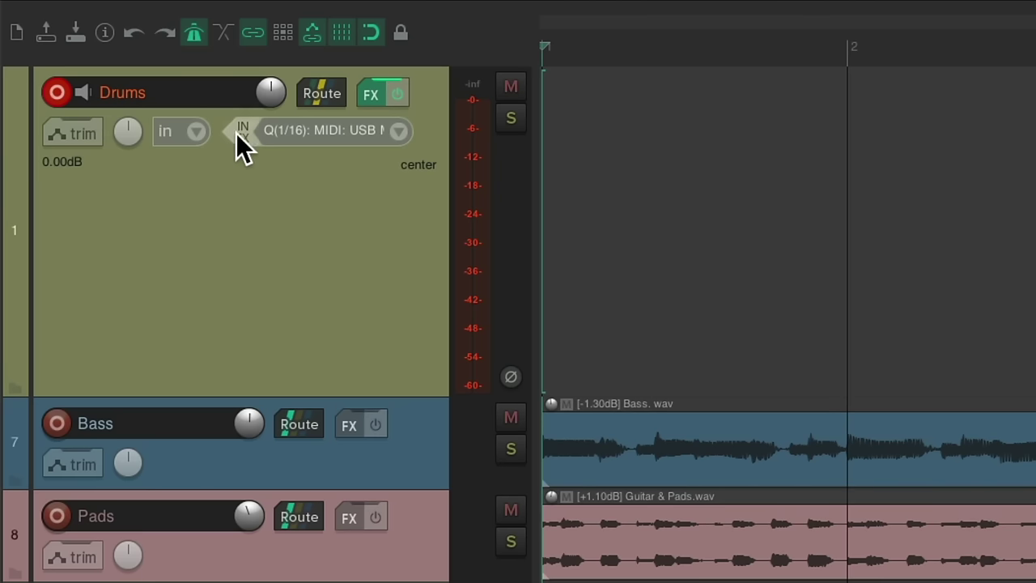
left_click(207, 131)
mouse_move(217, 163)
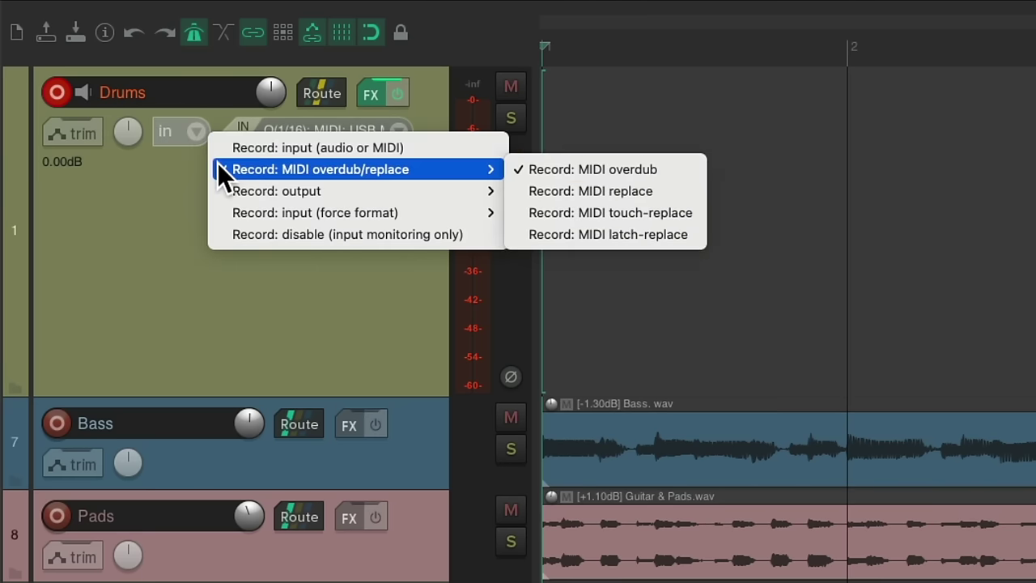
left_click(157, 180)
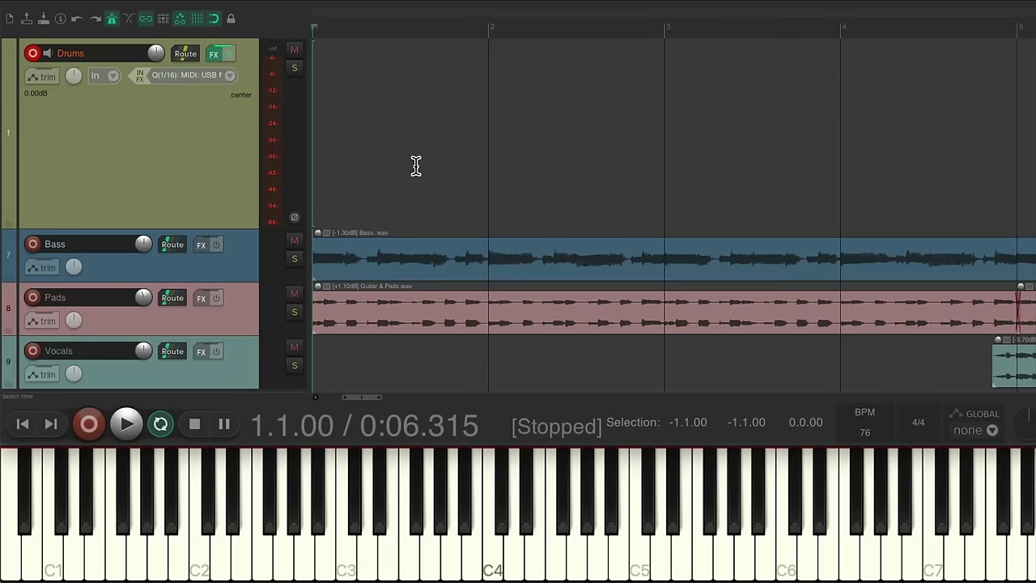
Create a MIDI item on the Drums track from bar 1 and extend it to the end of the audio items.
left_click_drag(331, 140, 668, 130)
scroll(537, 203, "down", 5)
left_click_drag(477, 157, 770, 176)
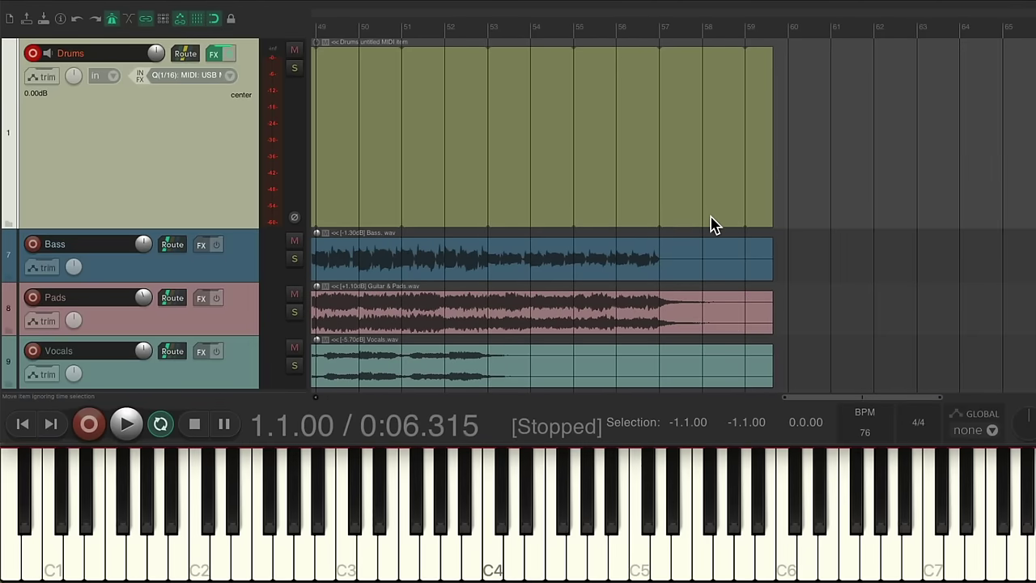
Open the new Drums MIDI item in the inline editor within the track, viewed from bar 1.
scroll(712, 225, "up", 4)
left_click(498, 73)
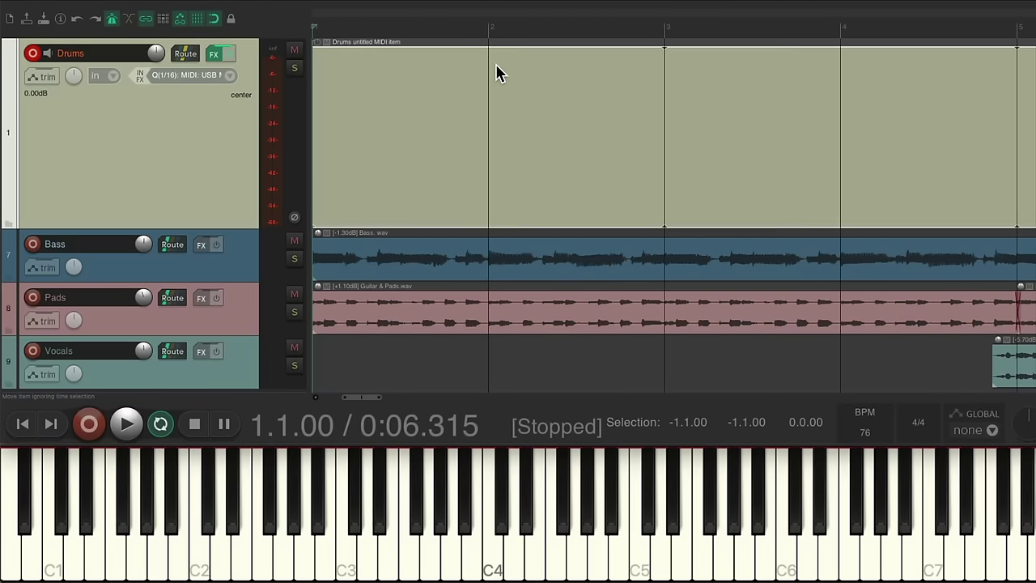
double_click(498, 73)
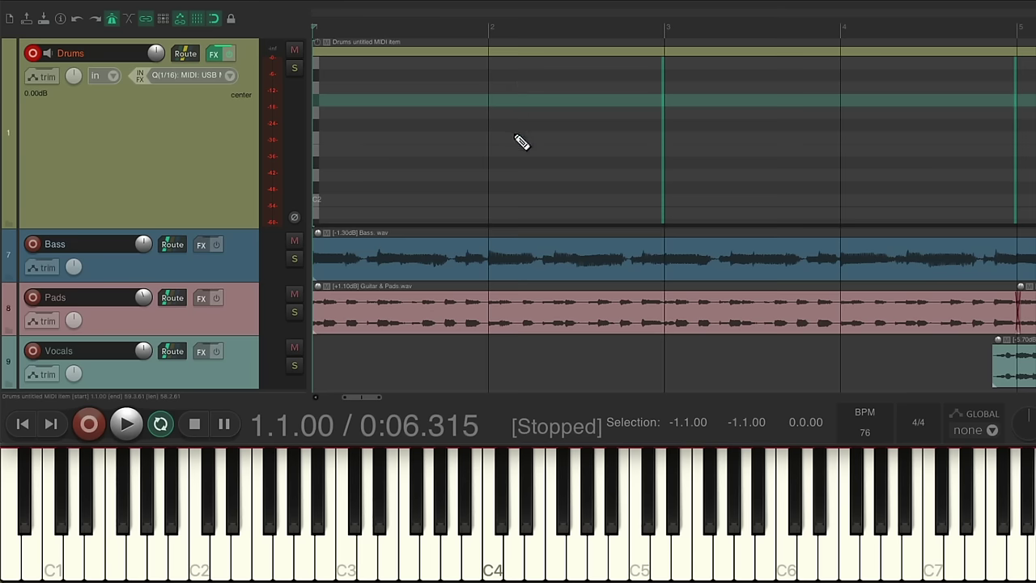
Check the Sitala pad assignments on the Drums track and record a drum part into the item from bar 1, starting with the kick on C2.
left_click(213, 53)
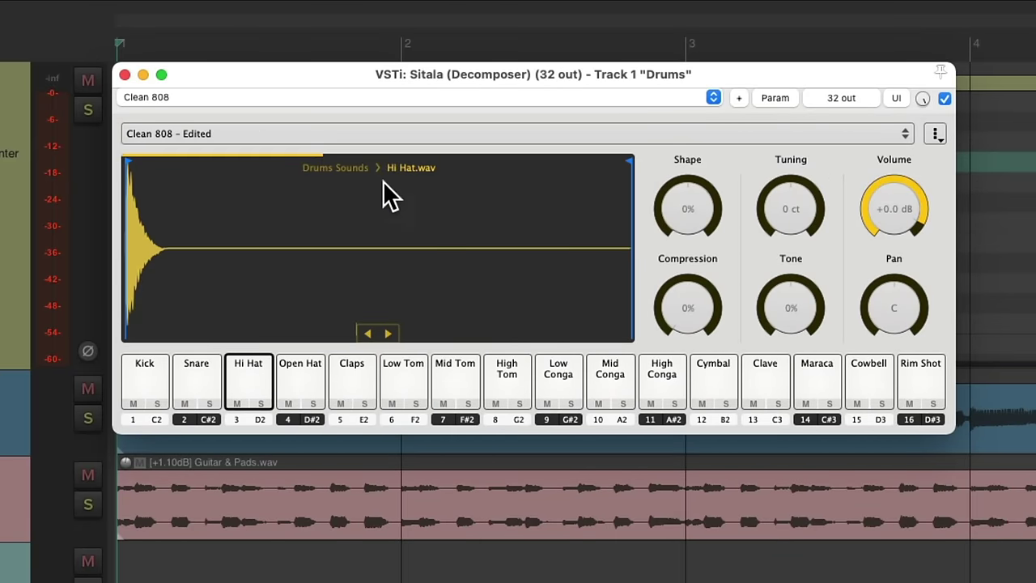
left_click(125, 74)
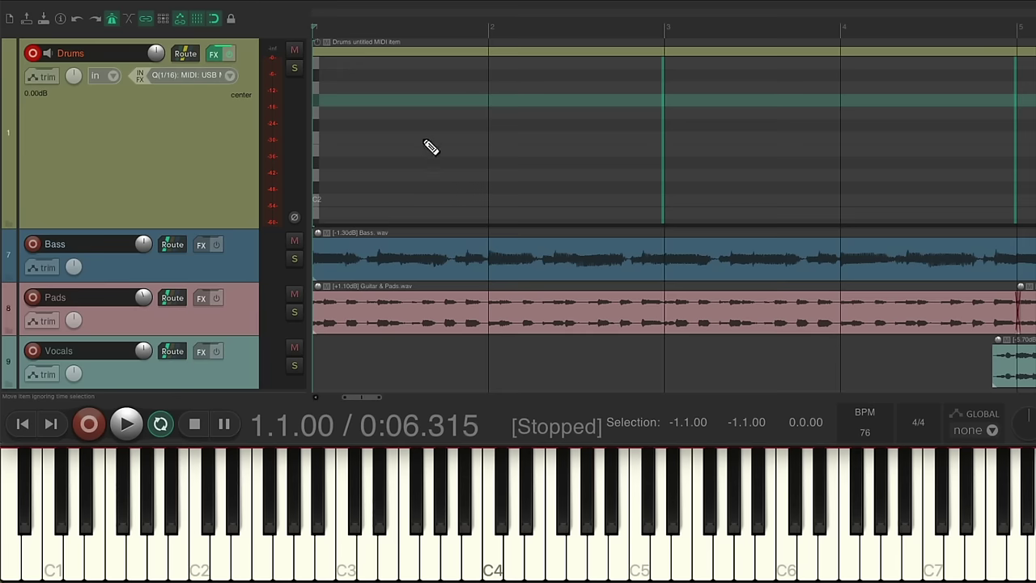
key("ctrl+m")
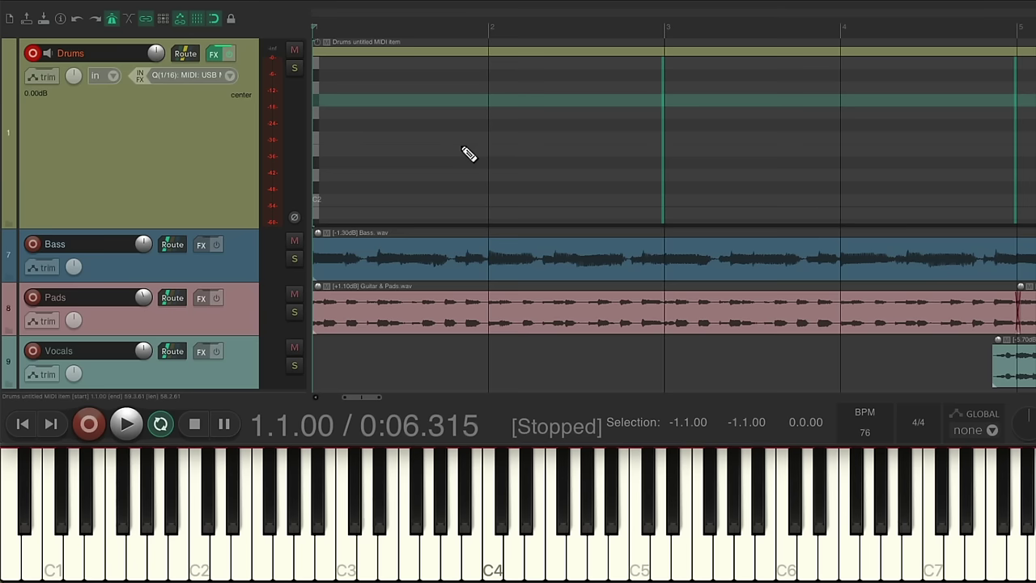
key("ctrl+r")
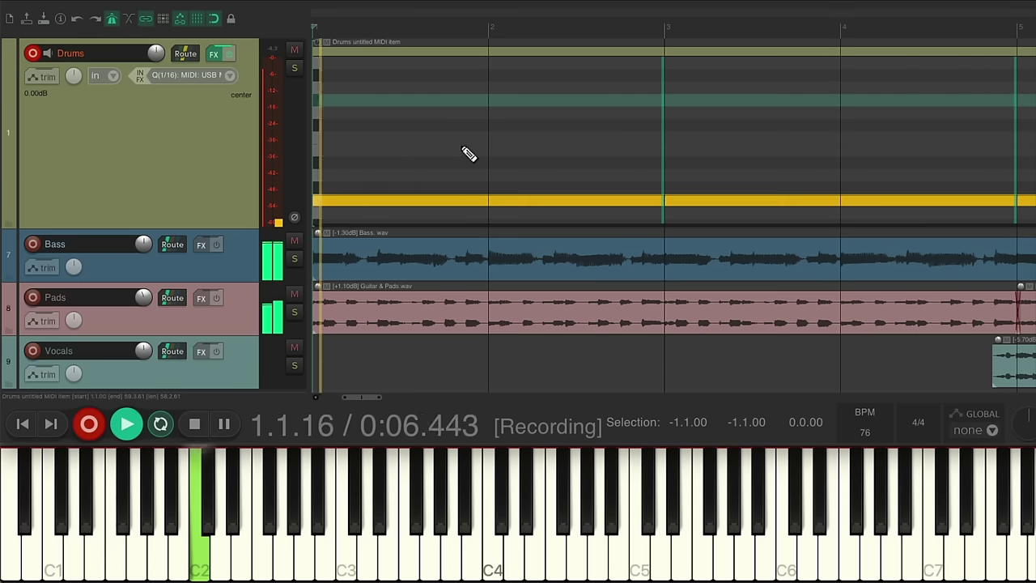